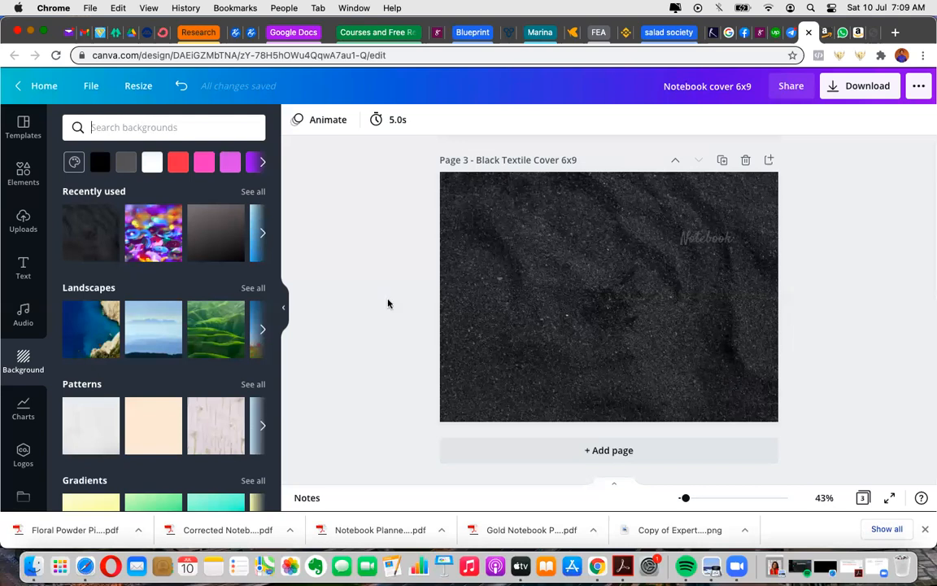
# Add a subheading reading "Front" and place it below the Notebook title on the front half of the cover
pyautogui.click(22, 279)
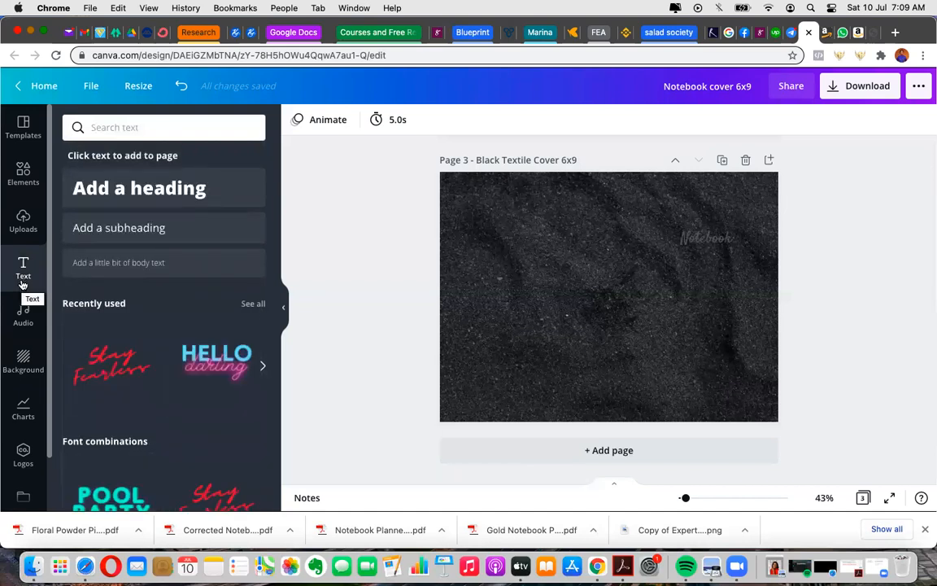
pyautogui.click(148, 230)
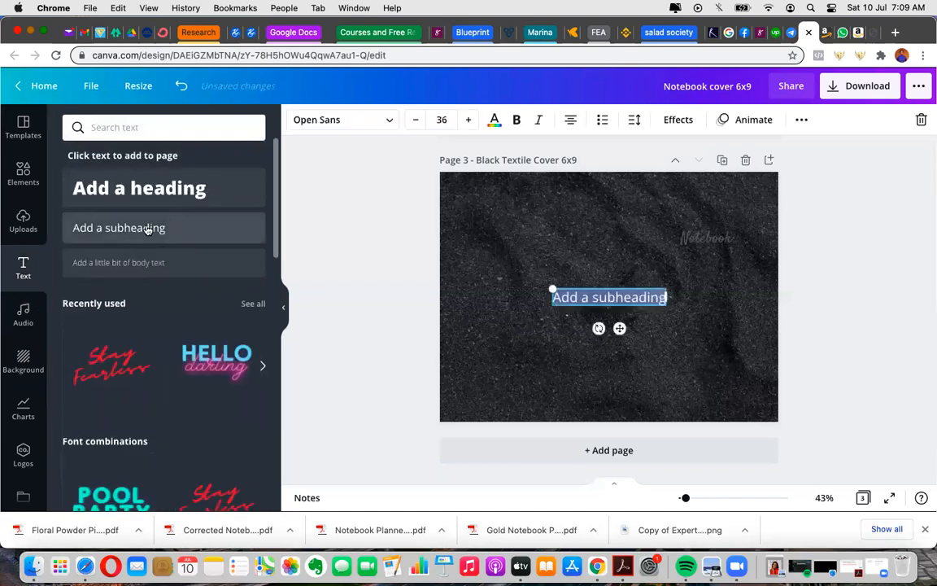
pyautogui.write('Front')
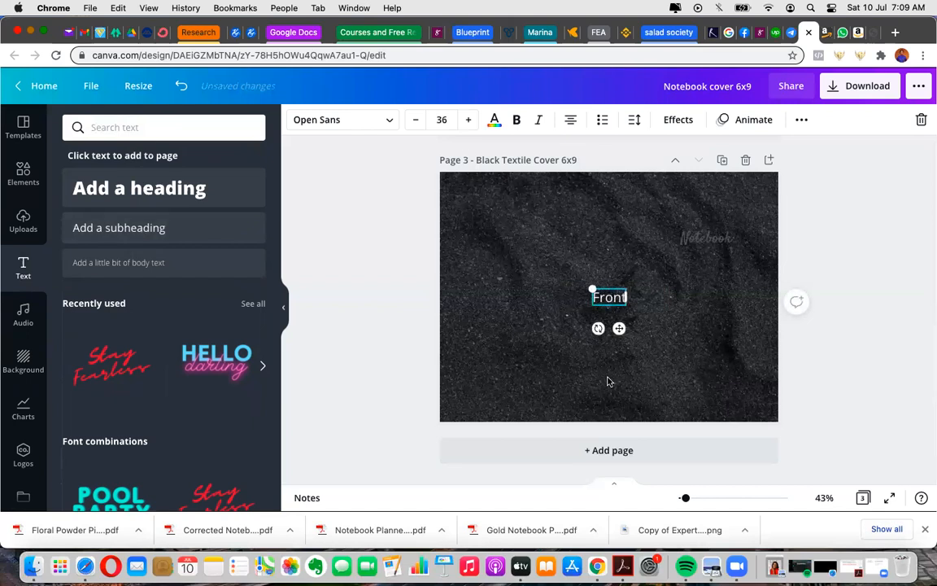
pyautogui.click(625, 305)
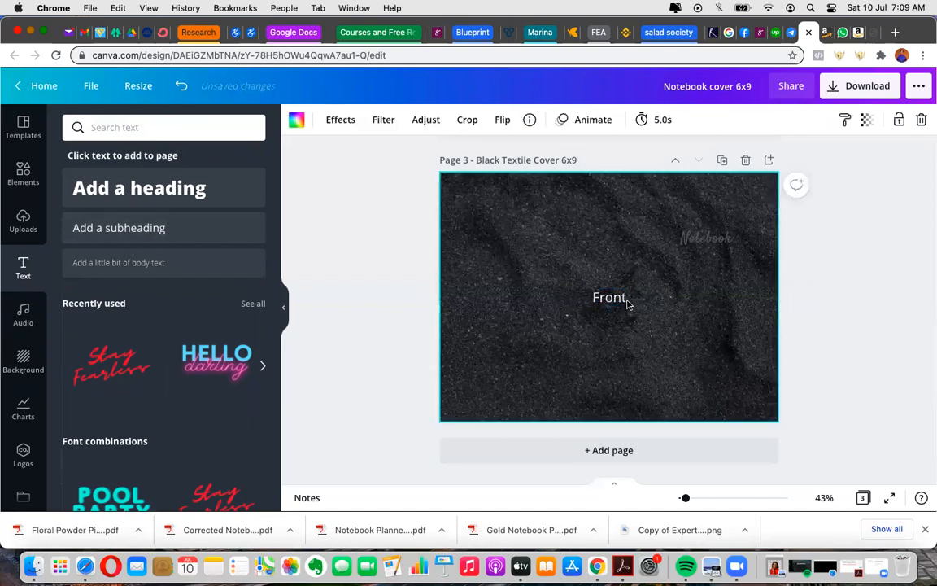
pyautogui.moveTo(607, 296); pyautogui.dragTo(709, 290)
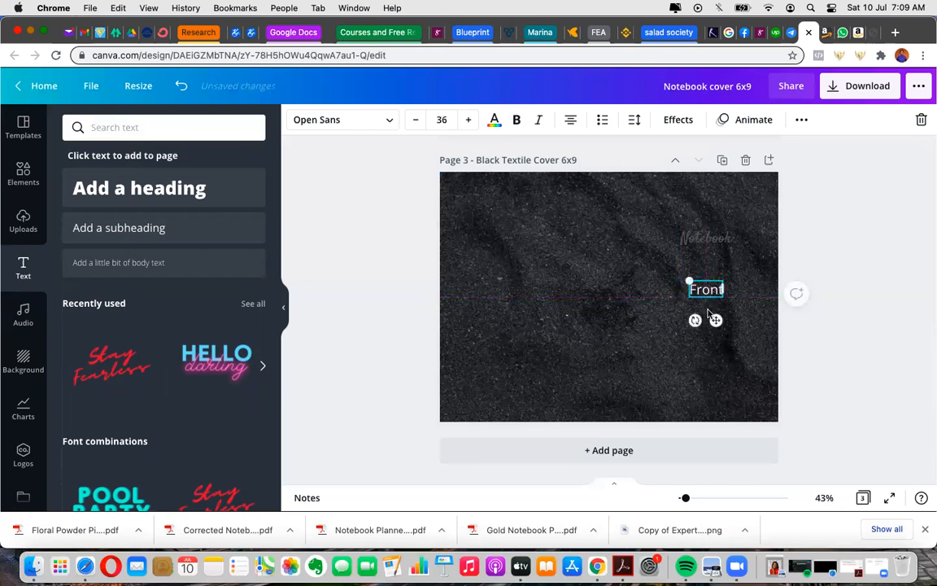
# Place a copy of the Front label on the opposite half of the cover and change its text to "back"
pyautogui.press('super+v')
pyautogui.moveTo(722, 327); pyautogui.dragTo(523, 320)
pyautogui.doubleClick(523, 289)
pyautogui.press('BackSpace')
pyautogui.write('back')
pyautogui.click(547, 362)
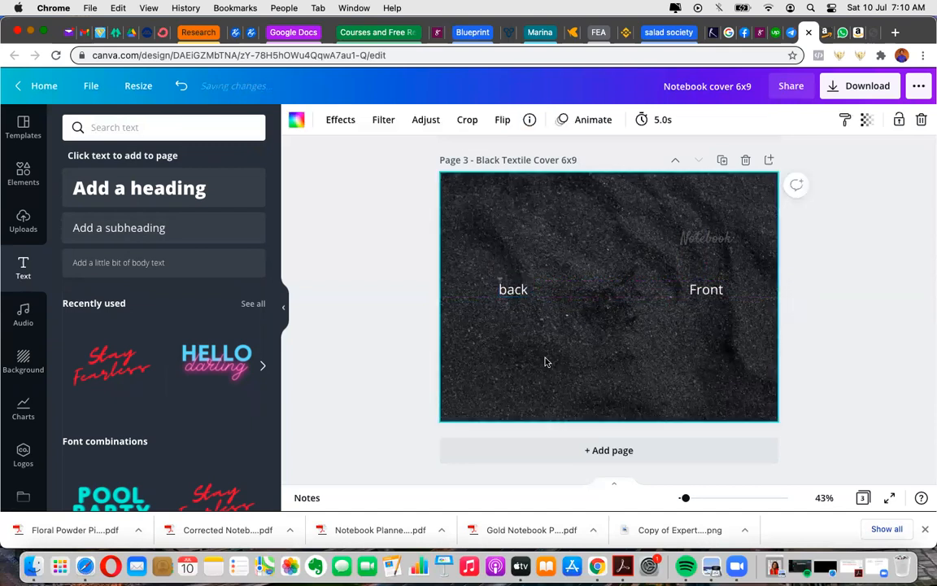
# Place a copy of the back label at the centre of the cover and change its text to "Spine"
pyautogui.click(513, 289)
pyautogui.moveTo(529, 326); pyautogui.dragTo(626, 329)
pyautogui.moveTo(621, 328); pyautogui.dragTo(623, 329)
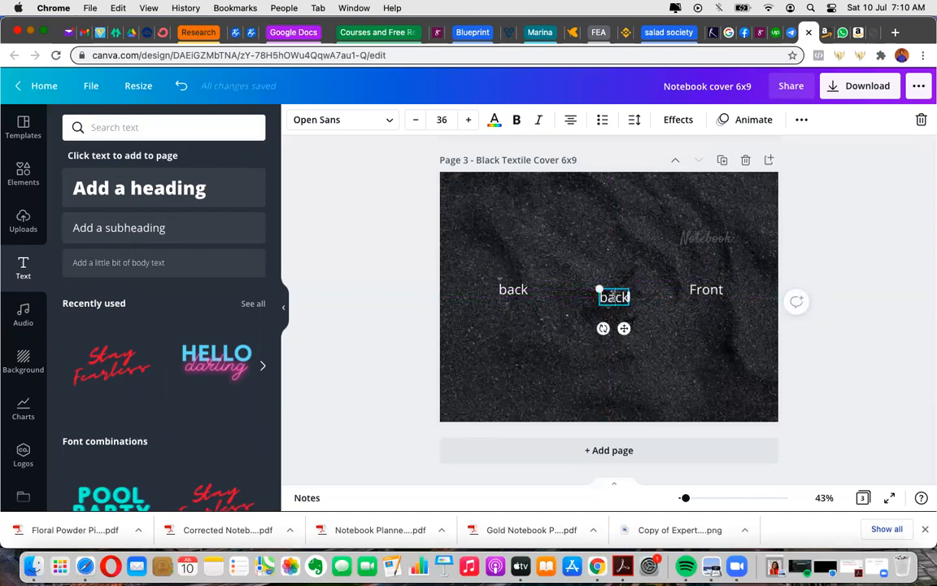
pyautogui.press('BackSpace')
pyautogui.press('BackSpace')
pyautogui.press('BackSpace')
pyautogui.press('BackSpace')
pyautogui.write('Spine')
pyautogui.click(625, 333)
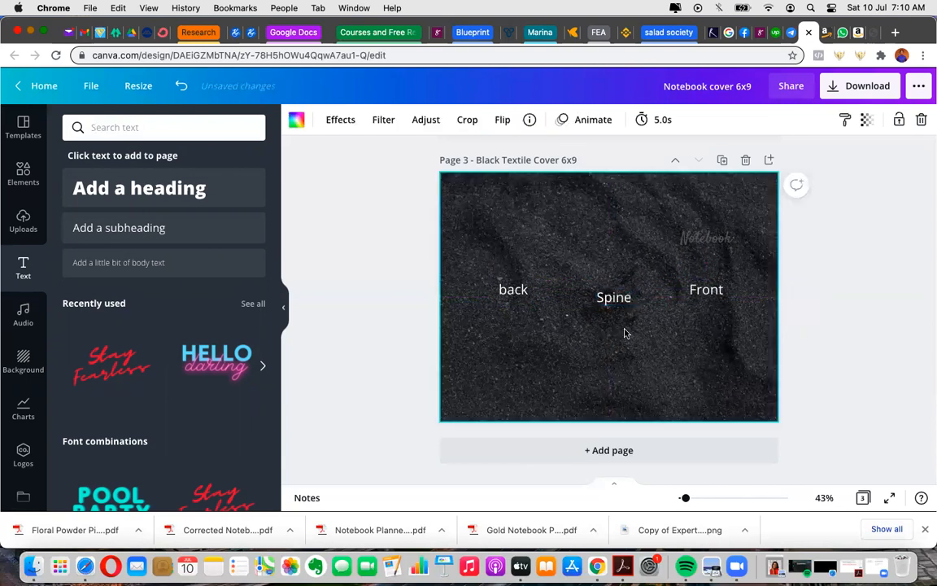
# Rotate the Spine label a quarter turn so it reads downward along the cover's spine
pyautogui.click(621, 298)
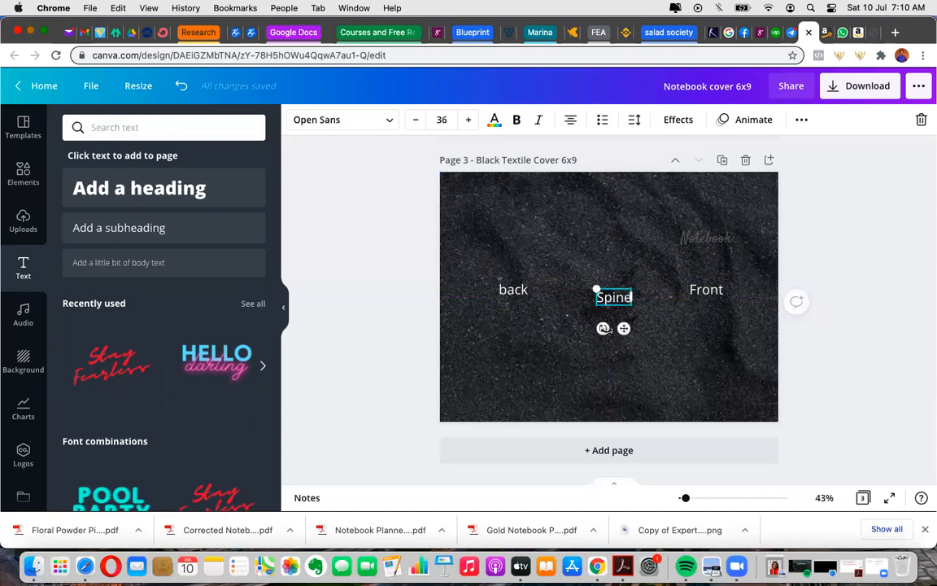
pyautogui.moveTo(602, 328); pyautogui.dragTo(599, 298)
pyautogui.click(641, 369)
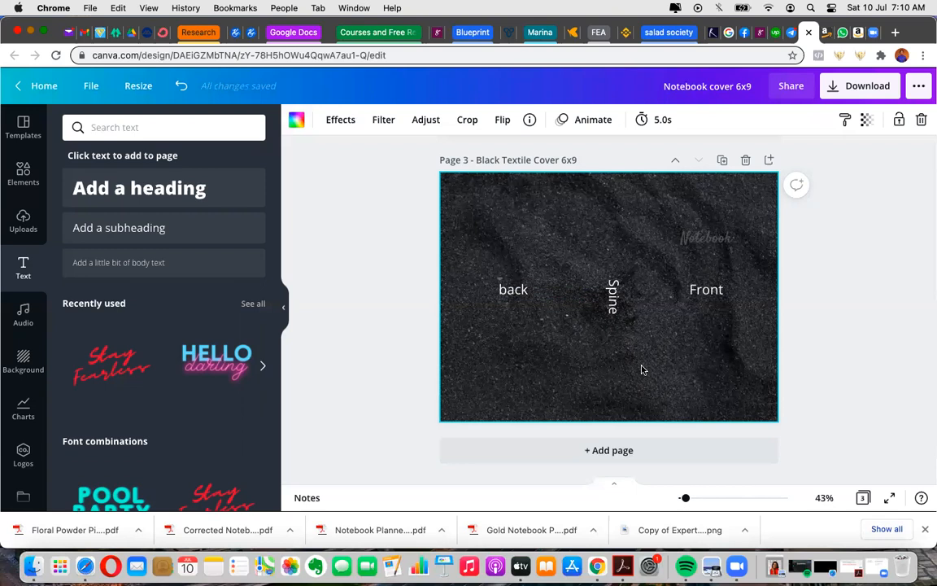
# Delete the vertical Spine label from the centre of the cover
pyautogui.click(617, 297)
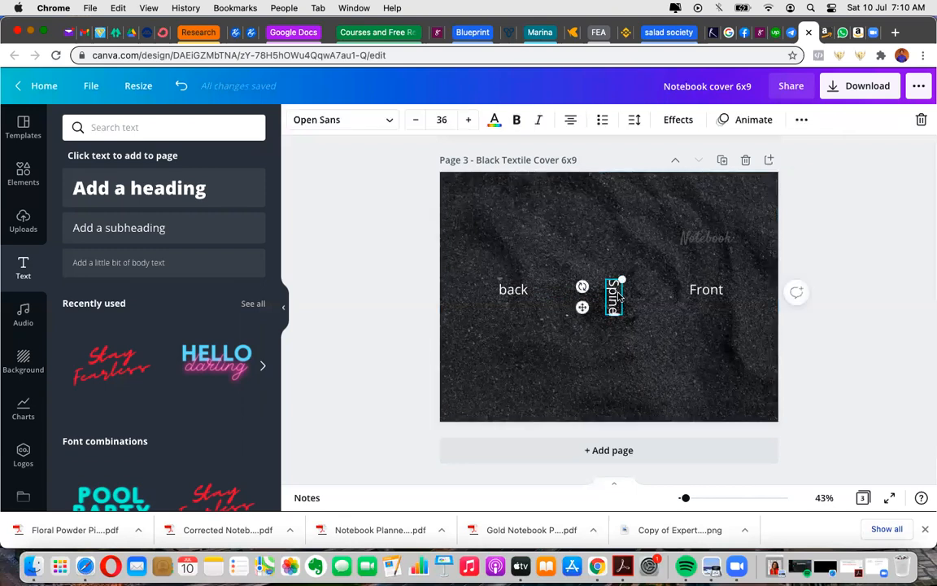
pyautogui.press('Delete')
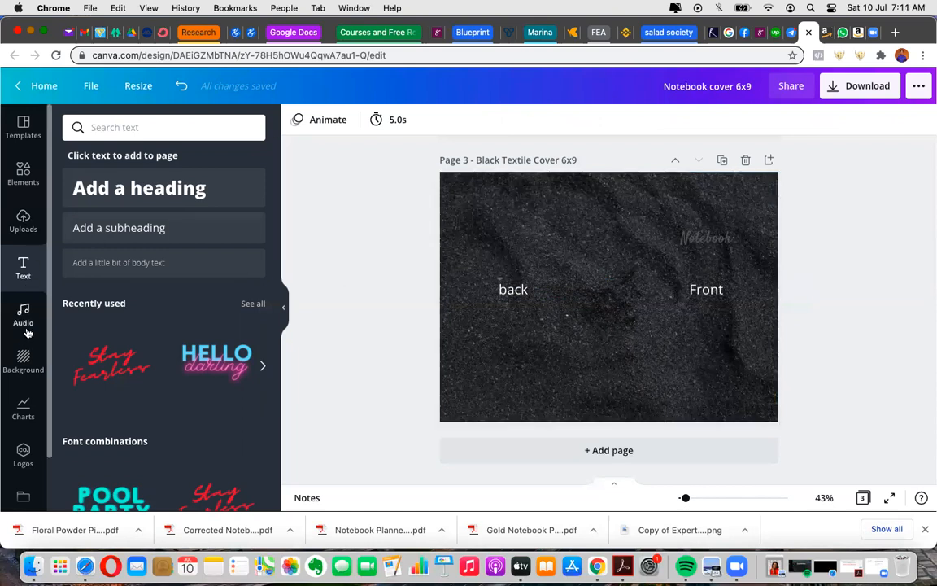
# Add a straight line to page 3, turn it vertical and move it to the middle between back and Front
pyautogui.click(30, 180)
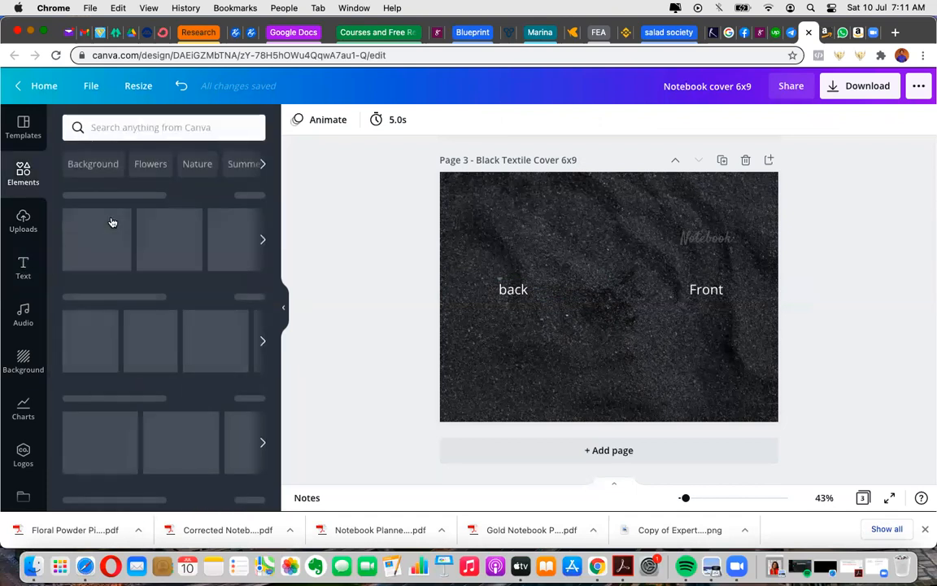
pyautogui.click(163, 318)
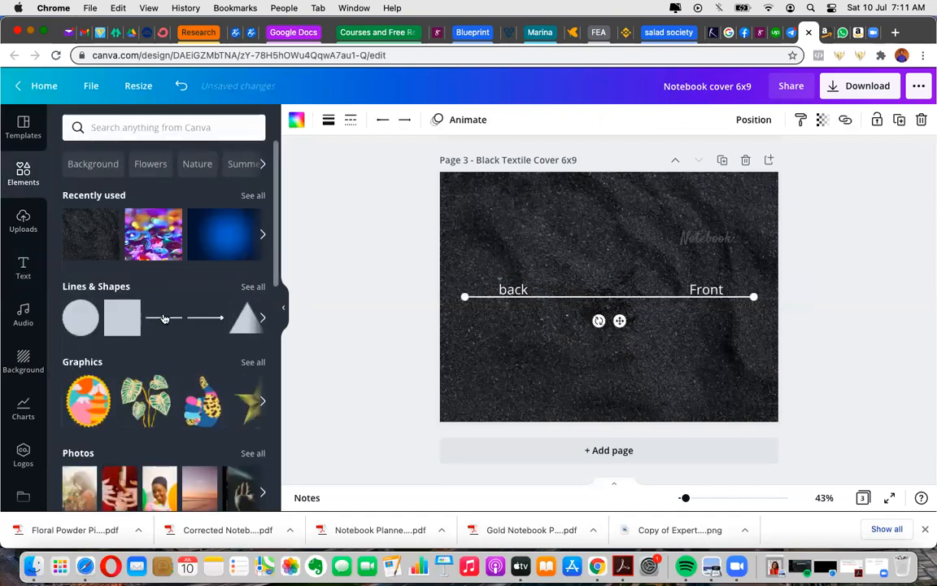
pyautogui.moveTo(754, 296); pyautogui.dragTo(466, 480)
pyautogui.moveTo(485, 320); pyautogui.dragTo(586, 310)
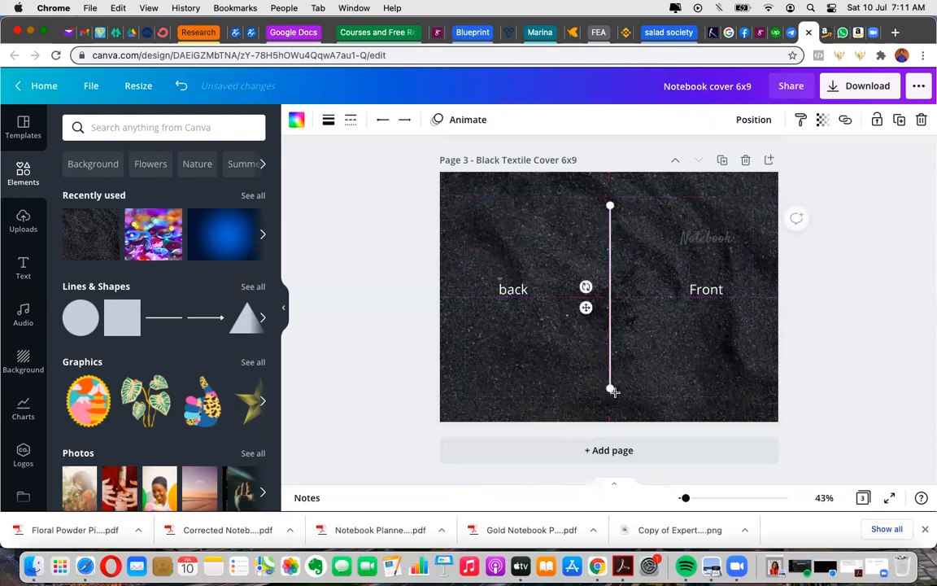
# Extend the vertical line to the page's top and bottom edges and snap it to the page's horizontal centre
pyautogui.moveTo(613, 391); pyautogui.dragTo(611, 419)
pyautogui.moveTo(610, 205); pyautogui.dragTo(609, 172)
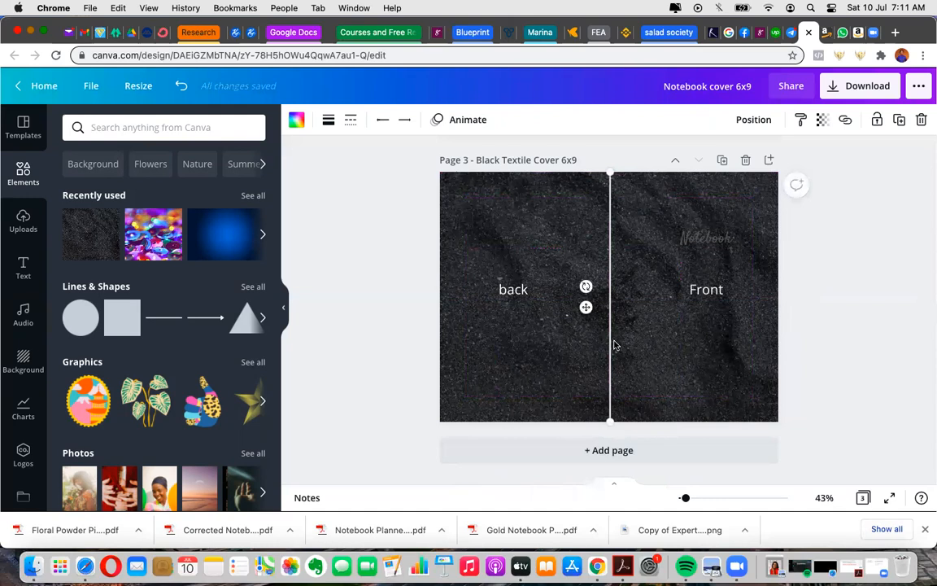
pyautogui.moveTo(585, 307); pyautogui.dragTo(584, 313)
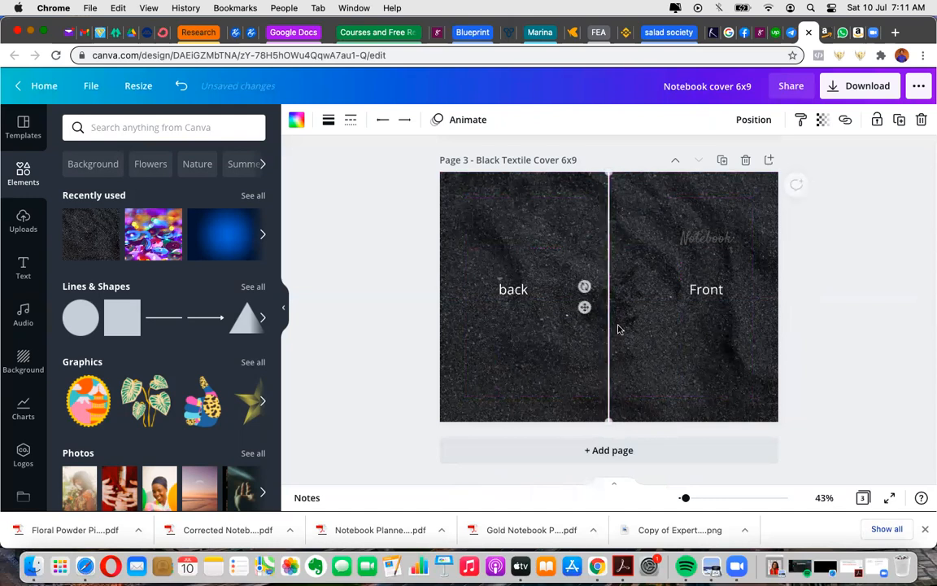
pyautogui.click(653, 348)
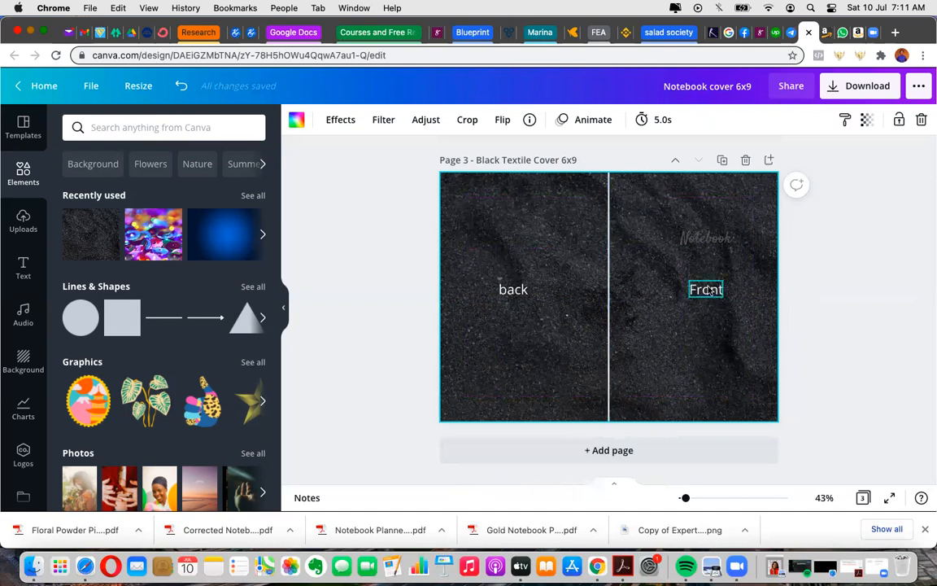
# Delete the Front and back labels from the cover, keeping the Notebook title
pyautogui.click(719, 244)
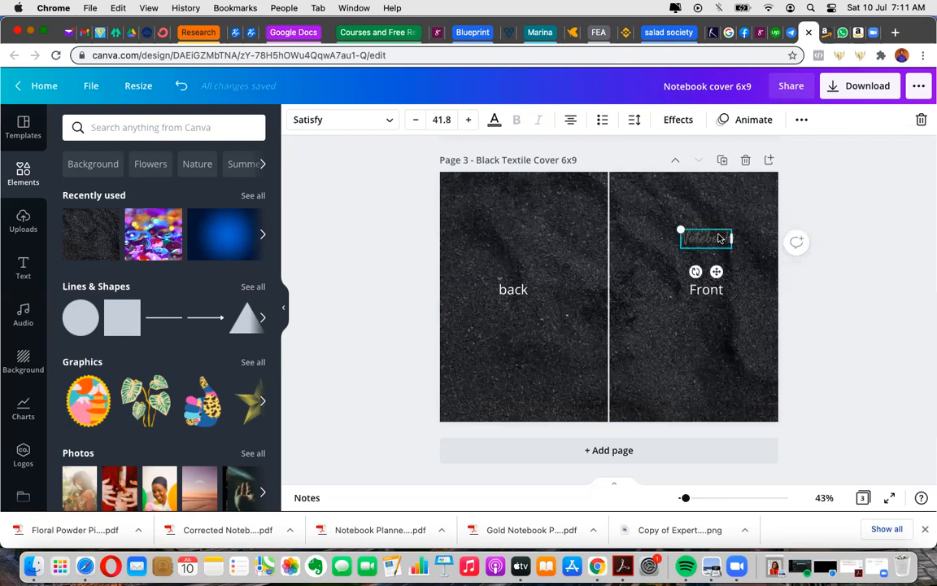
pyautogui.click(733, 286)
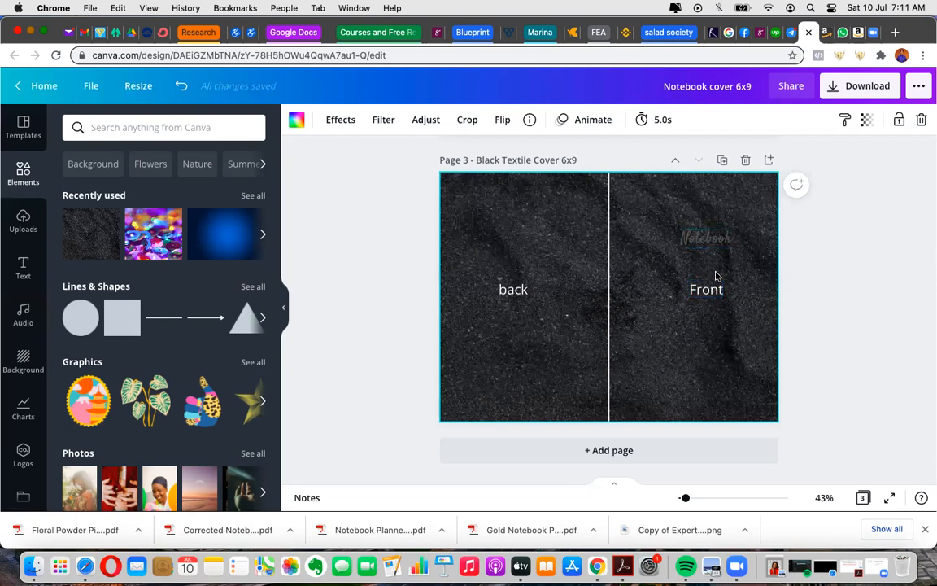
pyautogui.click(715, 294)
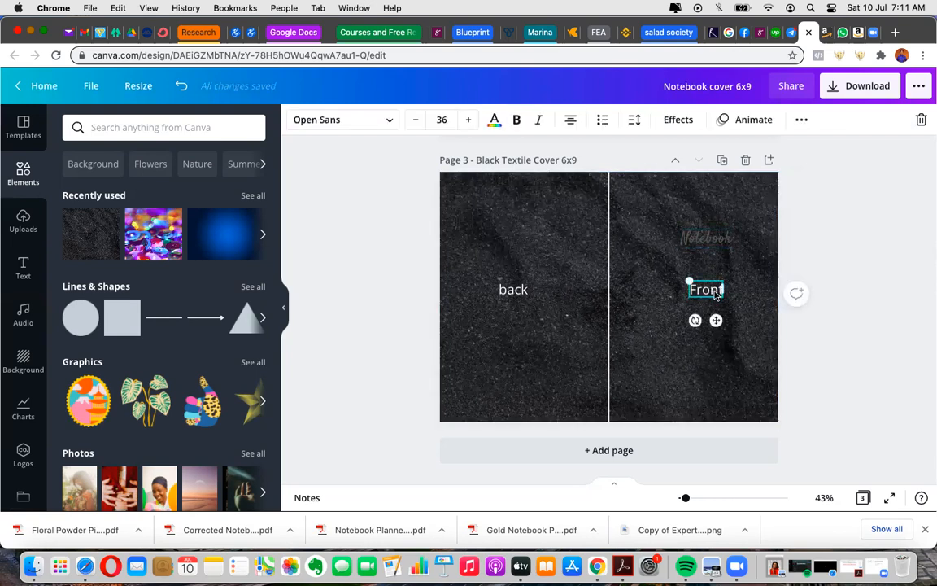
pyautogui.press('BackSpace')
pyautogui.click(510, 291)
pyautogui.press('BackSpace')
# Duplicate the centre line and place one full-height copy through the middle of each half of the cover
pyautogui.click(611, 306)
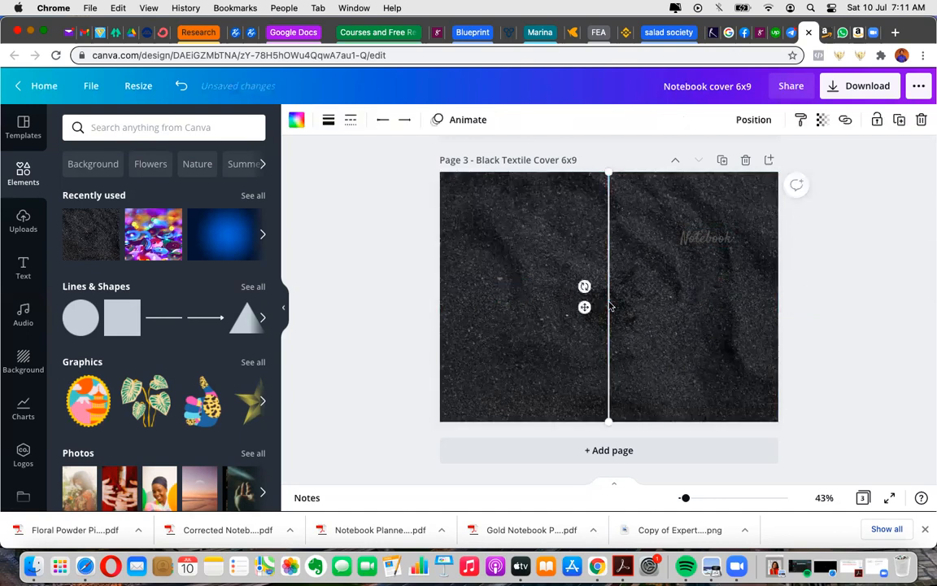
pyautogui.press('super+d')
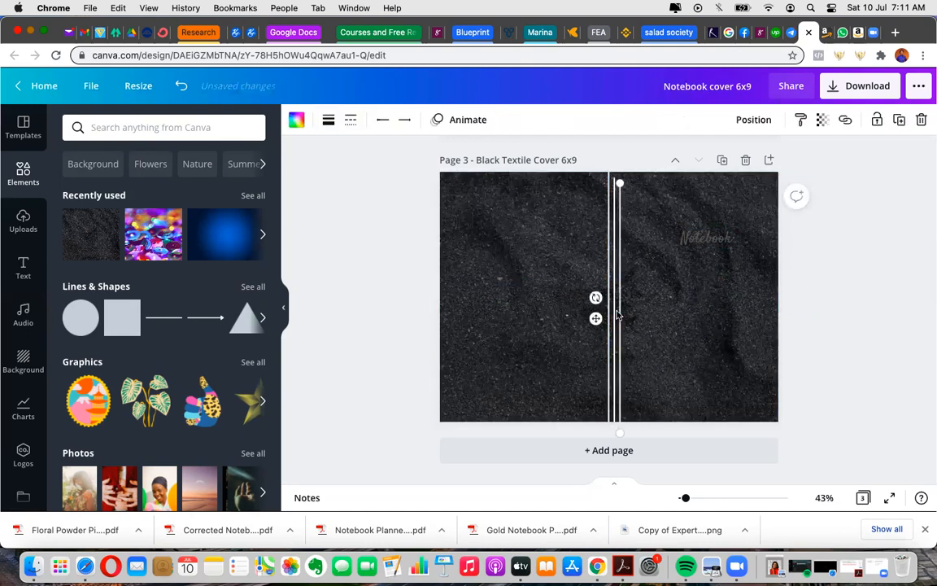
pyautogui.moveTo(596, 317); pyautogui.dragTo(671, 309)
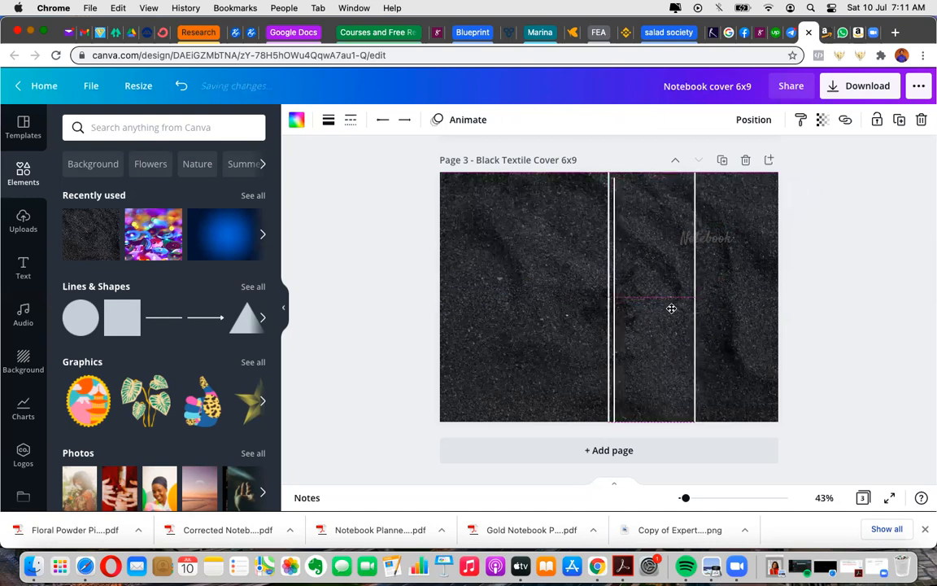
pyautogui.click(614, 313)
pyautogui.press('super+d')
pyautogui.moveTo(613, 314); pyautogui.dragTo(524, 304)
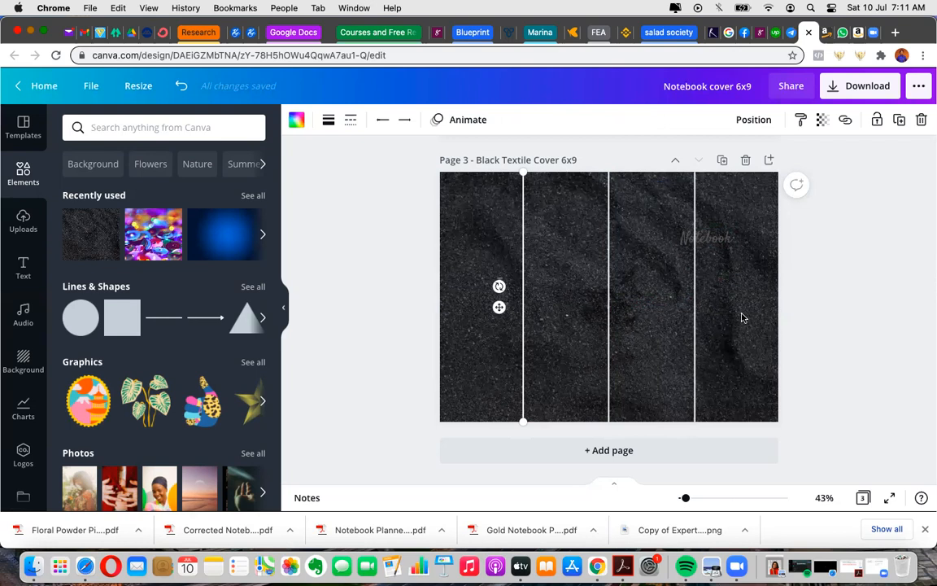
# Select all three vertical lines and space them evenly with Tidy up
pyautogui.moveTo(728, 319); pyautogui.dragTo(510, 328)
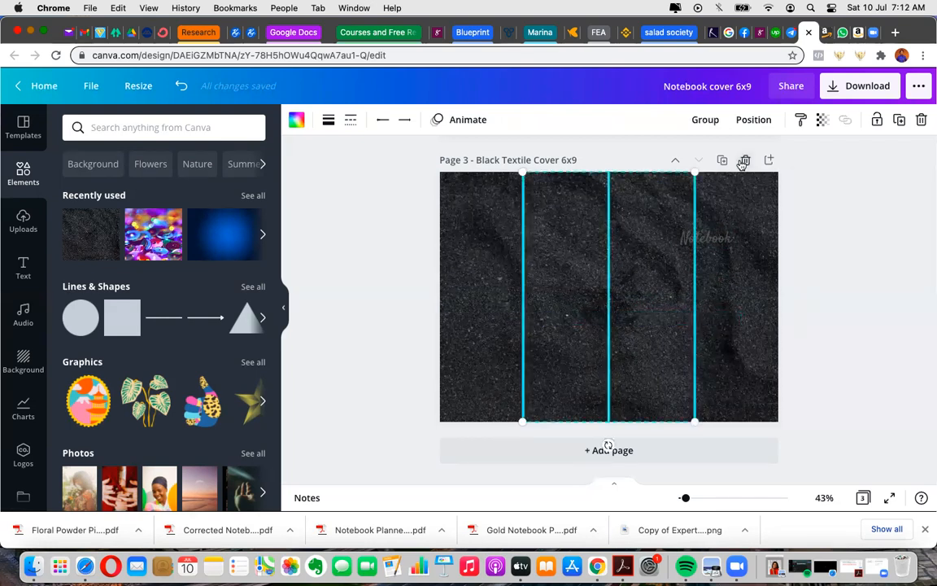
pyautogui.click(749, 120)
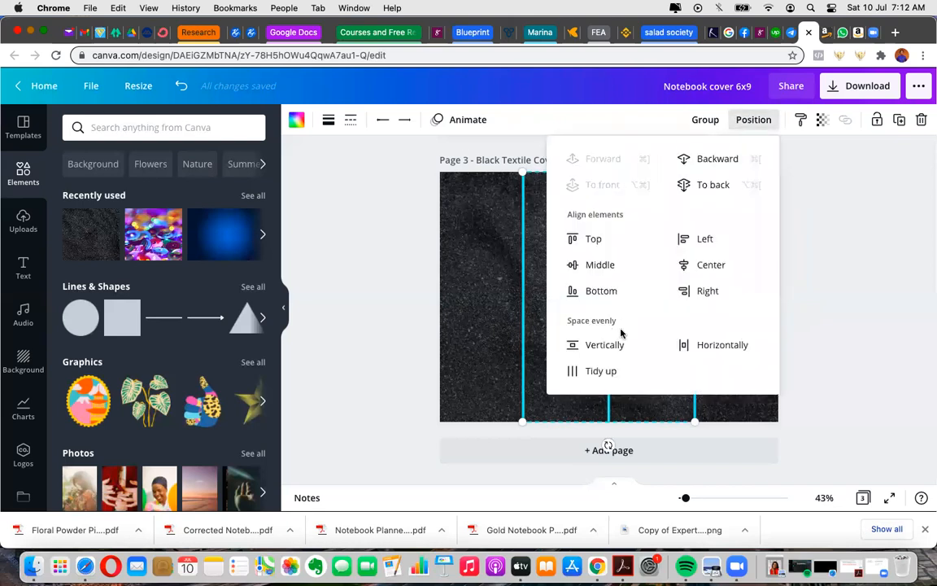
pyautogui.click(606, 372)
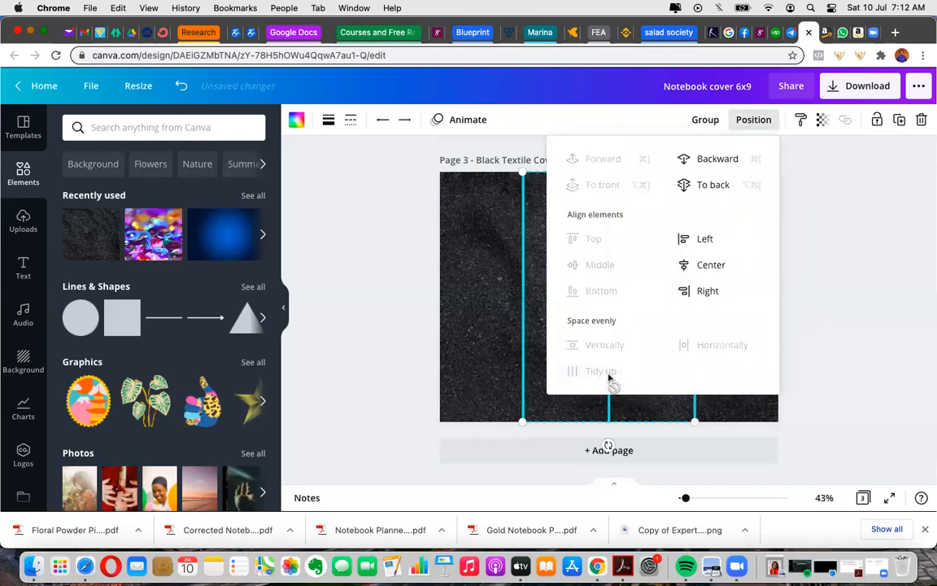
pyautogui.click(856, 370)
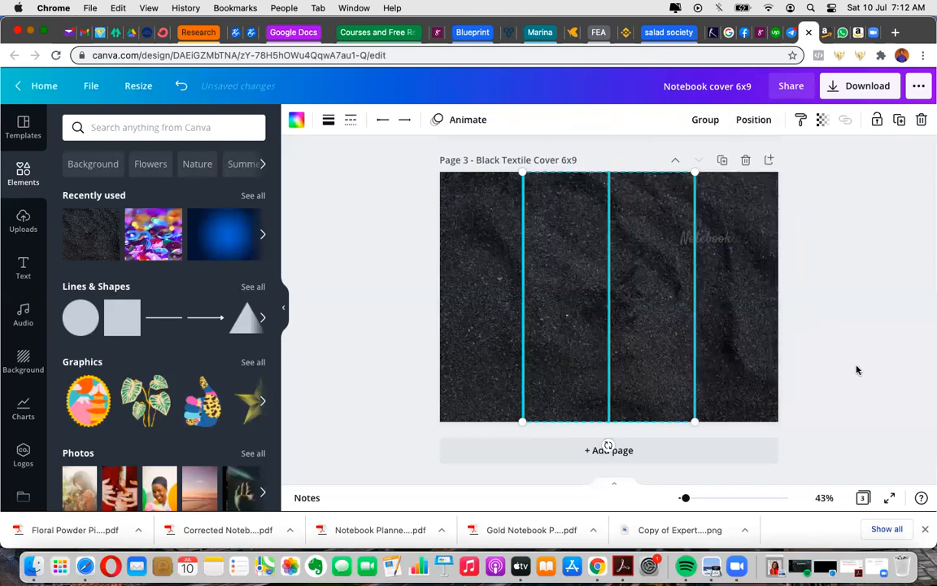
pyautogui.click(747, 393)
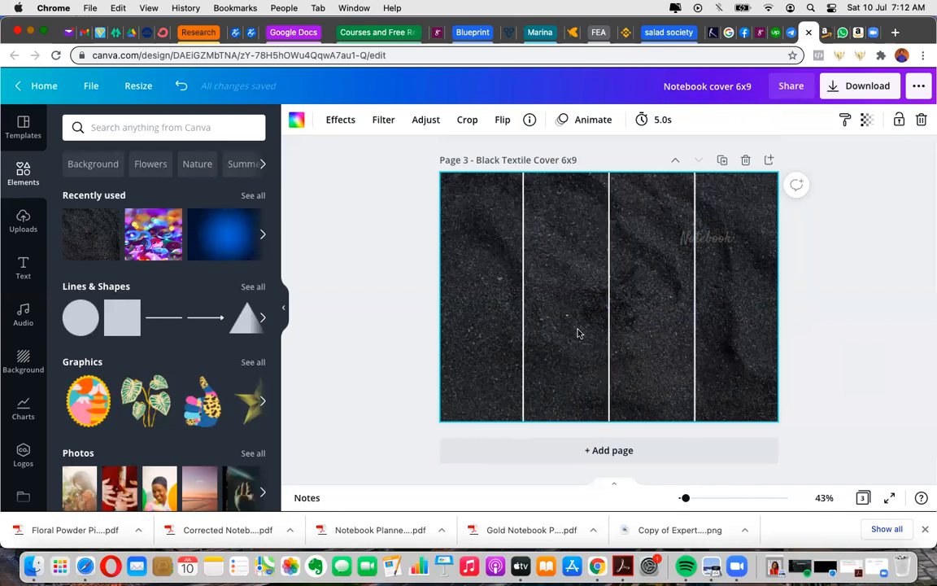
# Centre the Notebook title on the guide line through the front half and delete that guide line
pyautogui.click(716, 245)
pyautogui.moveTo(716, 245); pyautogui.dragTo(714, 241)
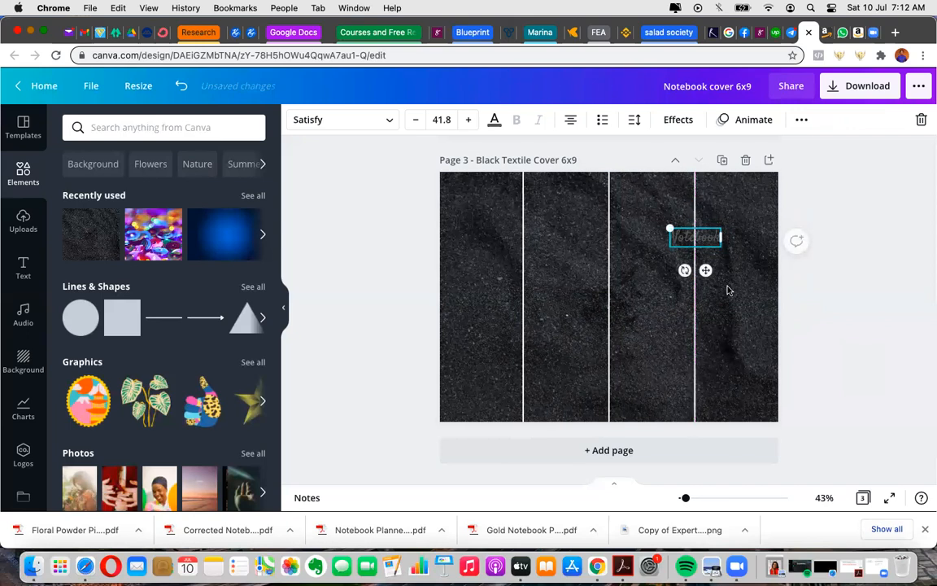
pyautogui.click(728, 290)
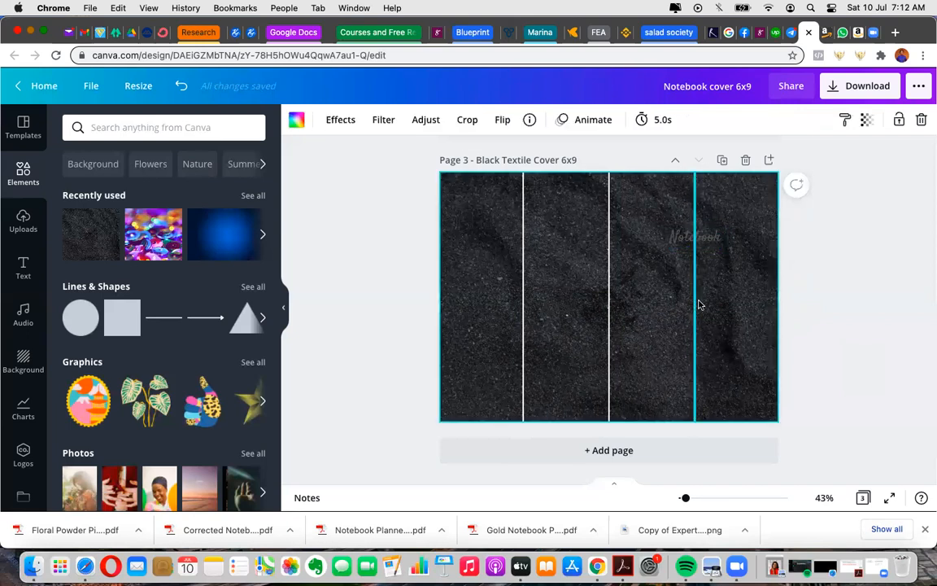
pyautogui.click(698, 304)
pyautogui.press('Delete')
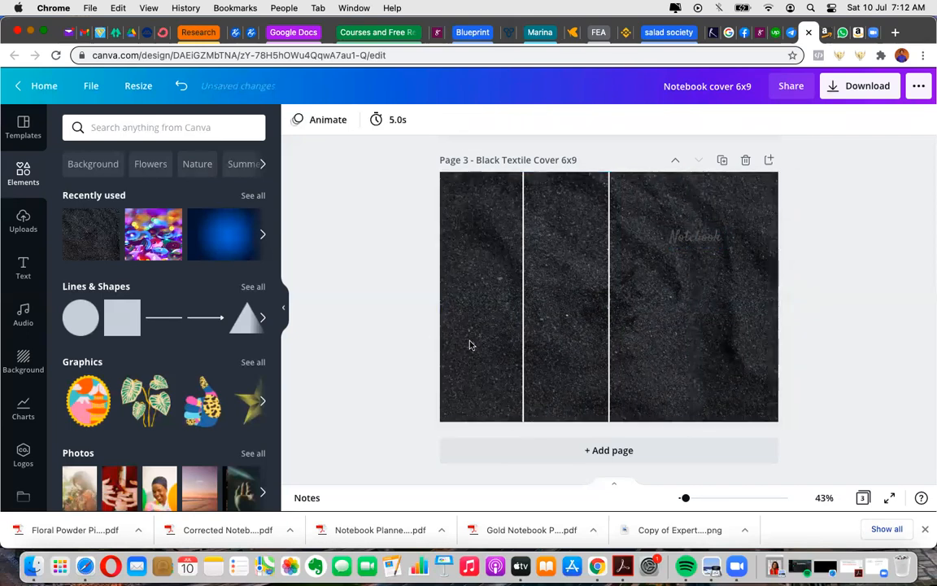
# Delete the guide line through the back half of the cover and undo that deletion
pyautogui.click(523, 346)
pyautogui.press('Delete')
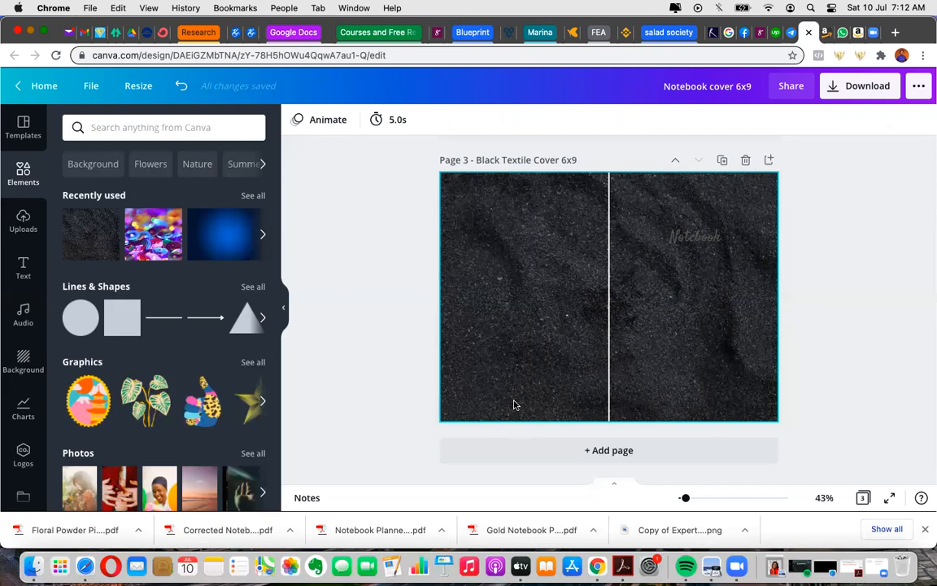
pyautogui.press('super+z')
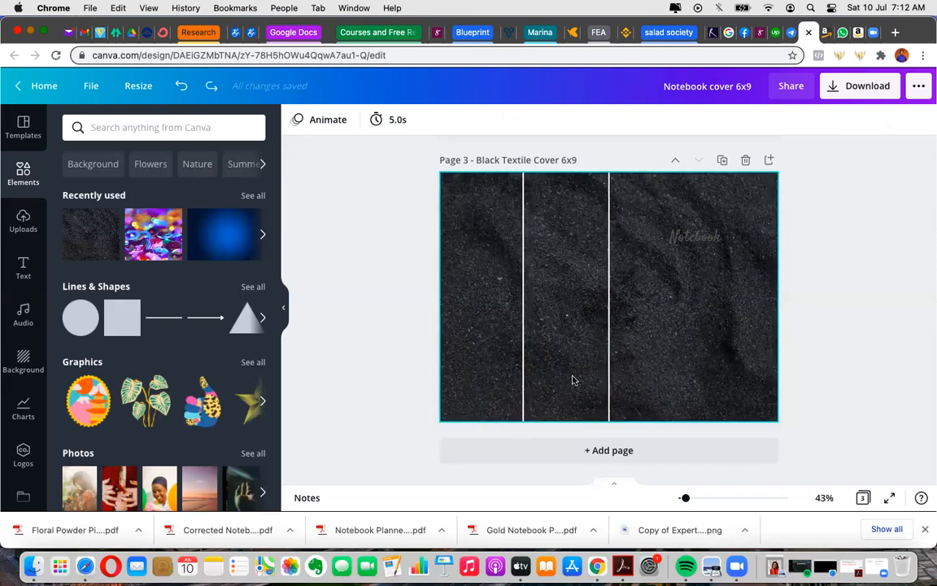
# Delete the two remaining vertical guide lines from the Black Textile cover and check the design's custom size
pyautogui.click(524, 385)
pyautogui.press('Delete')
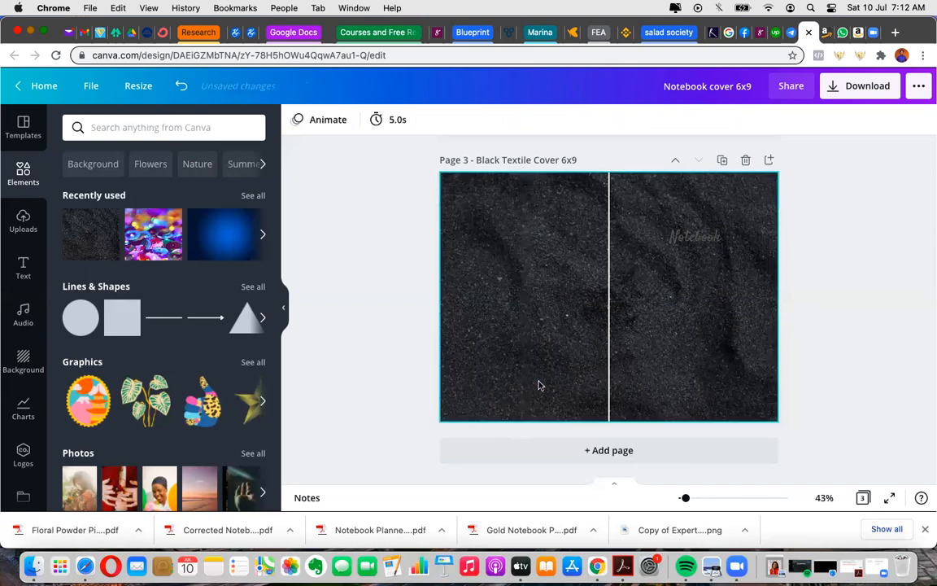
pyautogui.click(610, 370)
pyautogui.press('Delete')
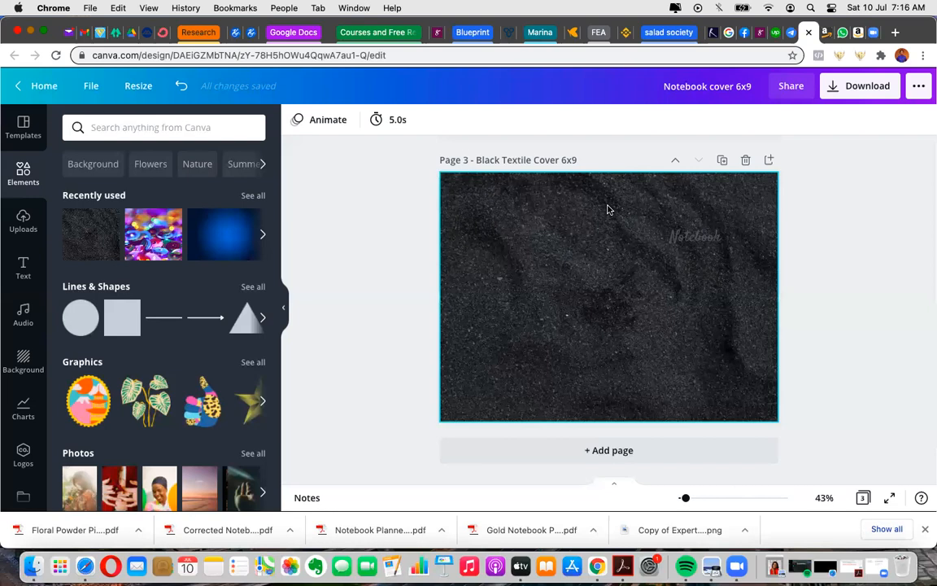
pyautogui.click(140, 86)
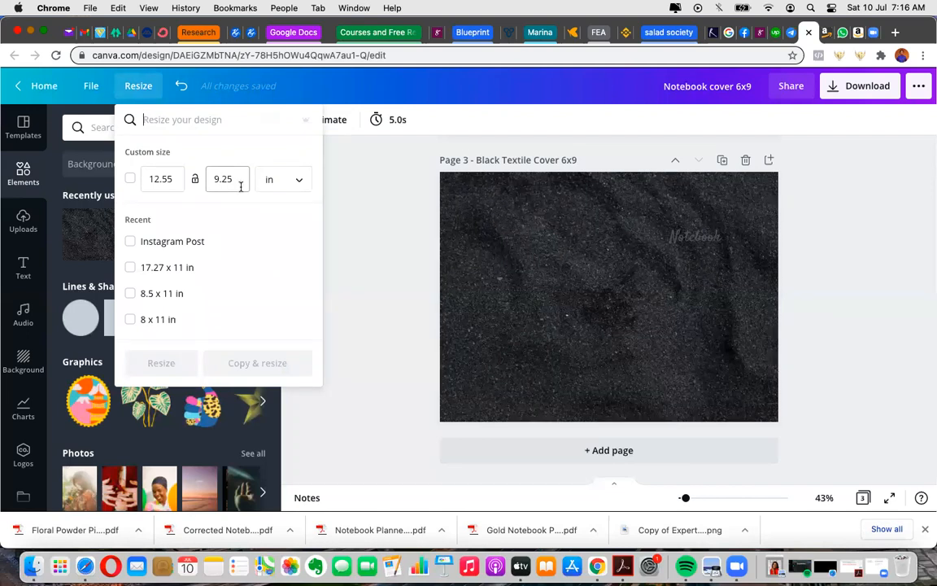
pyautogui.click(352, 254)
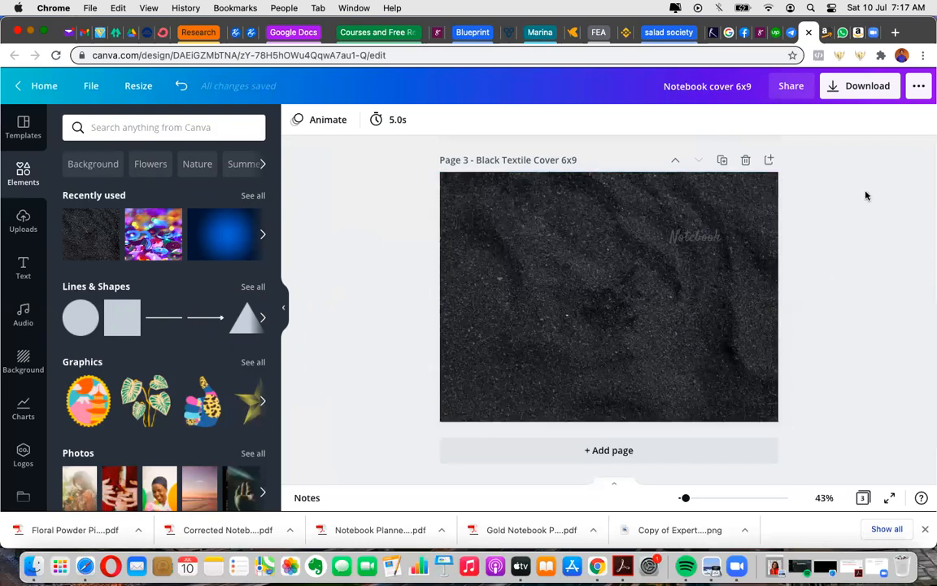
# Download only Page 3 – Black Textile Cover 6x9 as a JPG
pyautogui.click(867, 86)
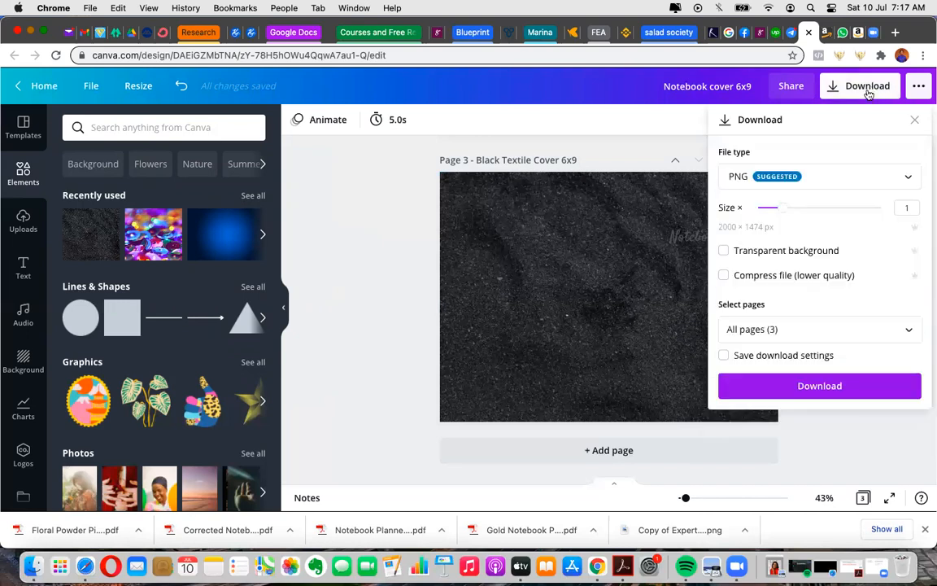
pyautogui.click(852, 187)
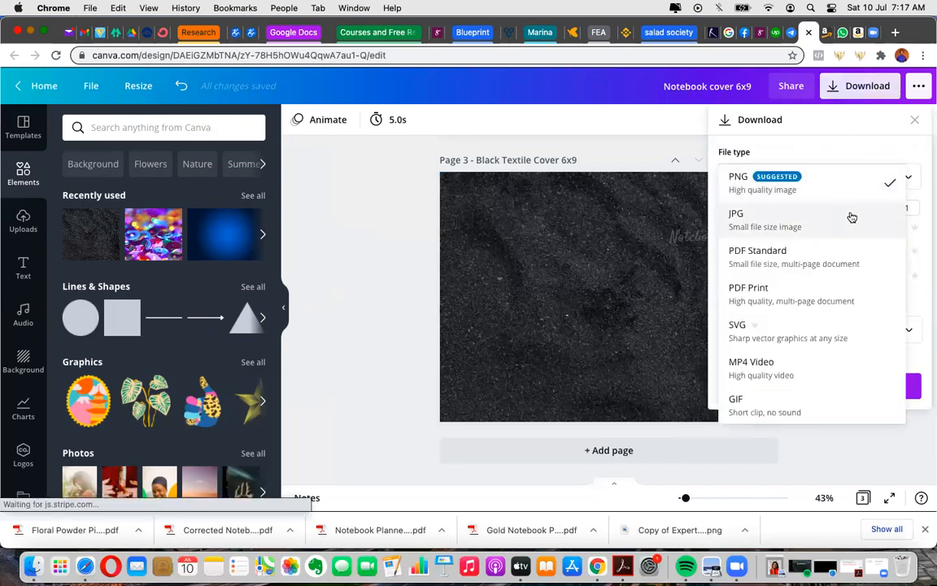
pyautogui.click(852, 217)
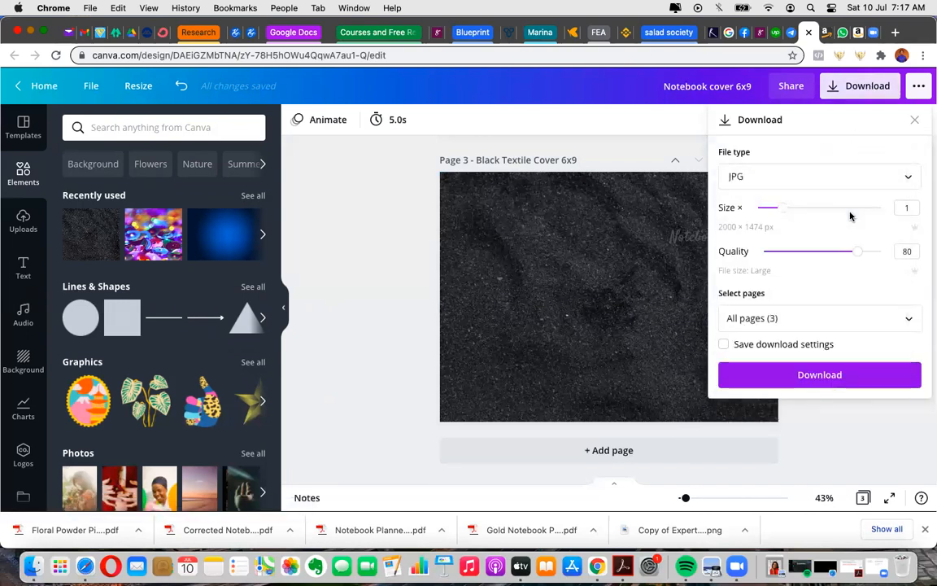
pyautogui.click(827, 318)
pyautogui.press('BackSpace')
pyautogui.press('BackSpace')
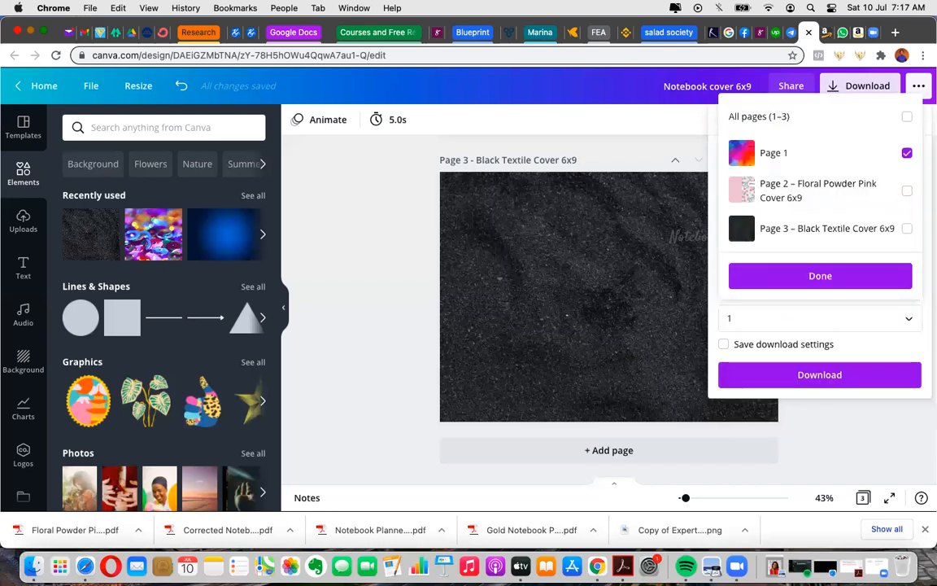
pyautogui.click(906, 230)
pyautogui.click(906, 153)
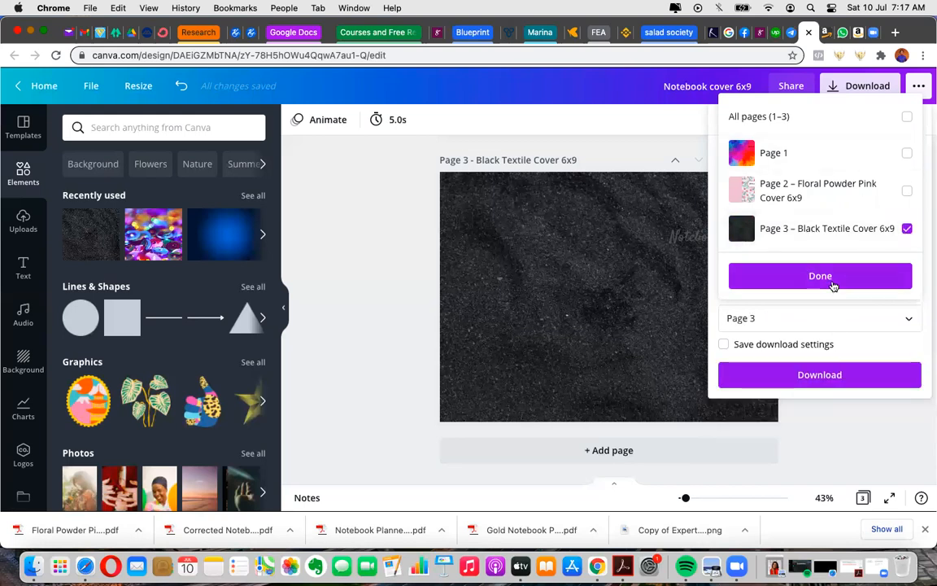
pyautogui.click(831, 279)
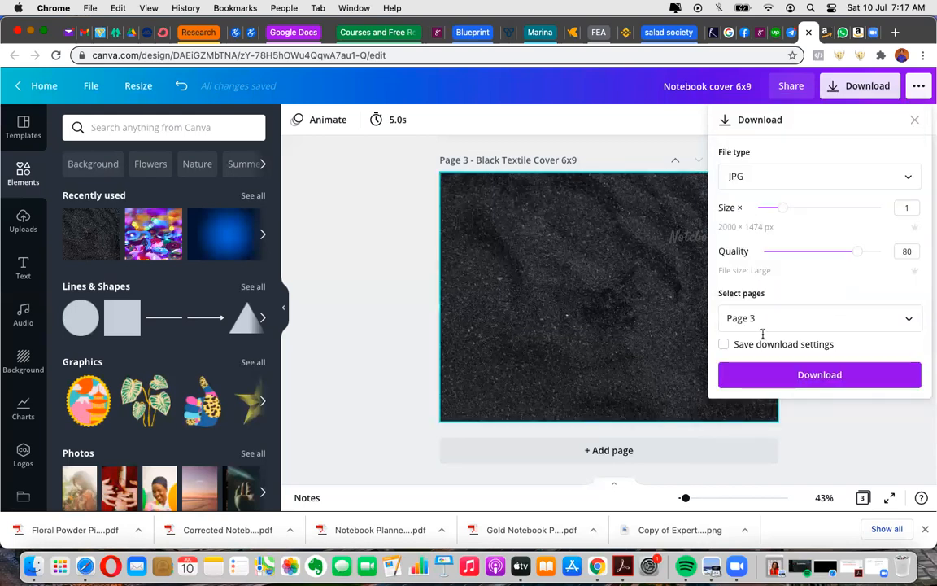
pyautogui.click(820, 376)
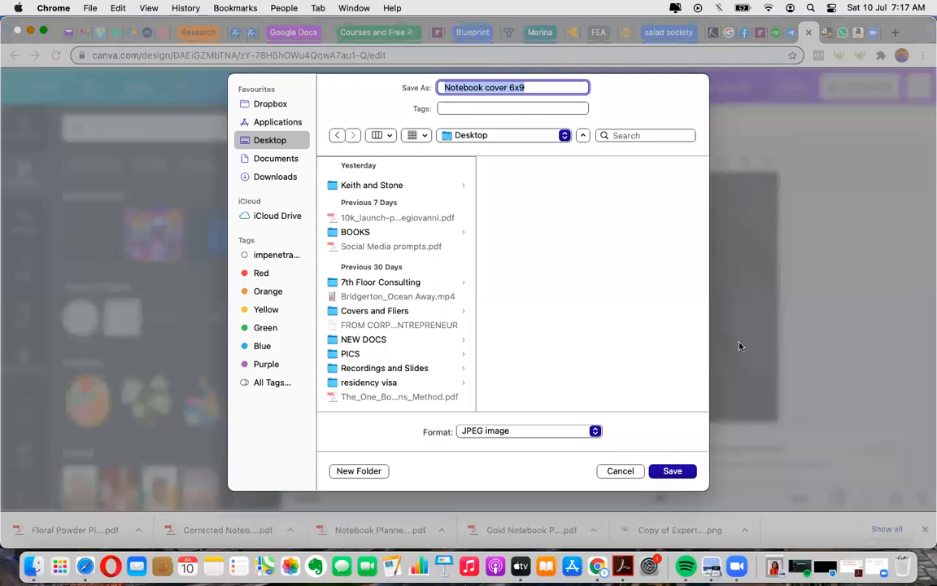
# Save the download to the Desktop as "Black Textile Notebook cover 6x9 jpeg" and dismiss the saved-design message
pyautogui.press('Right')
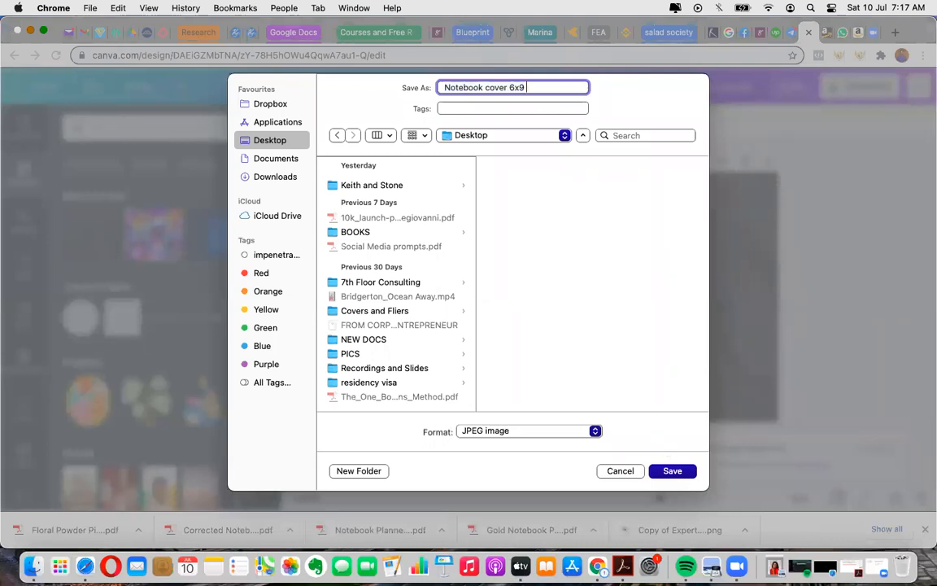
pyautogui.click(444, 88)
pyautogui.write('Ba')
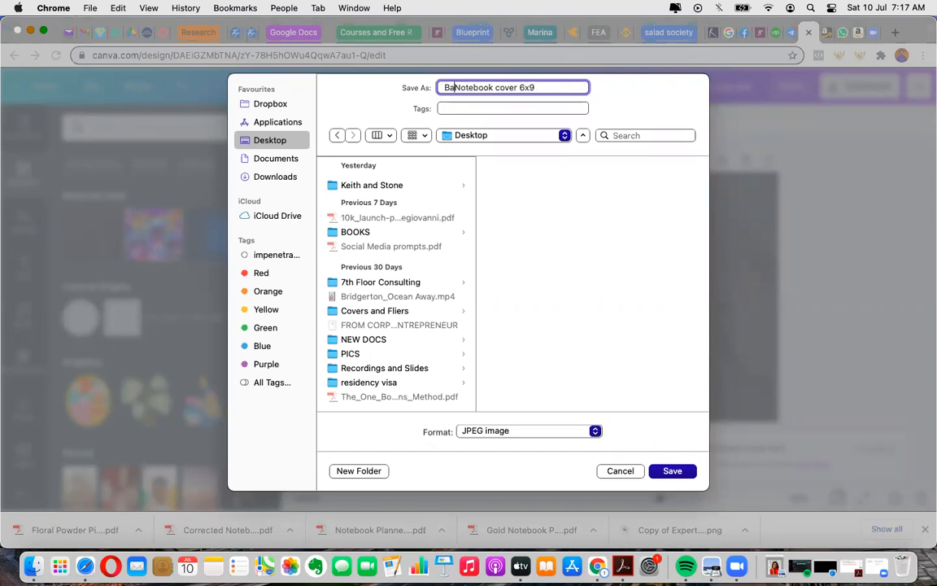
pyautogui.press('BackSpace')
pyautogui.write('lack e')
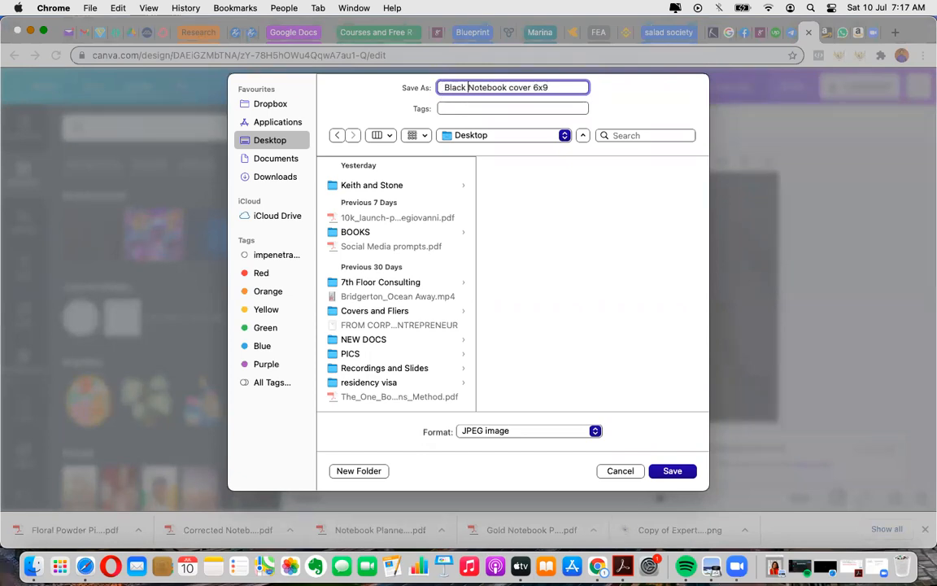
pyautogui.press('BackSpace')
pyautogui.write('Textile')
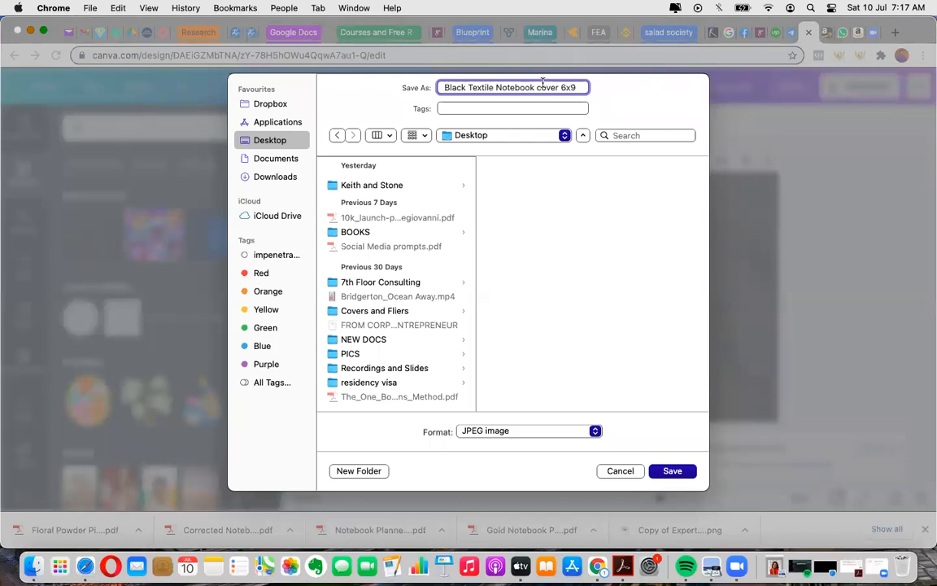
pyautogui.click(577, 87)
pyautogui.write('jpeg')
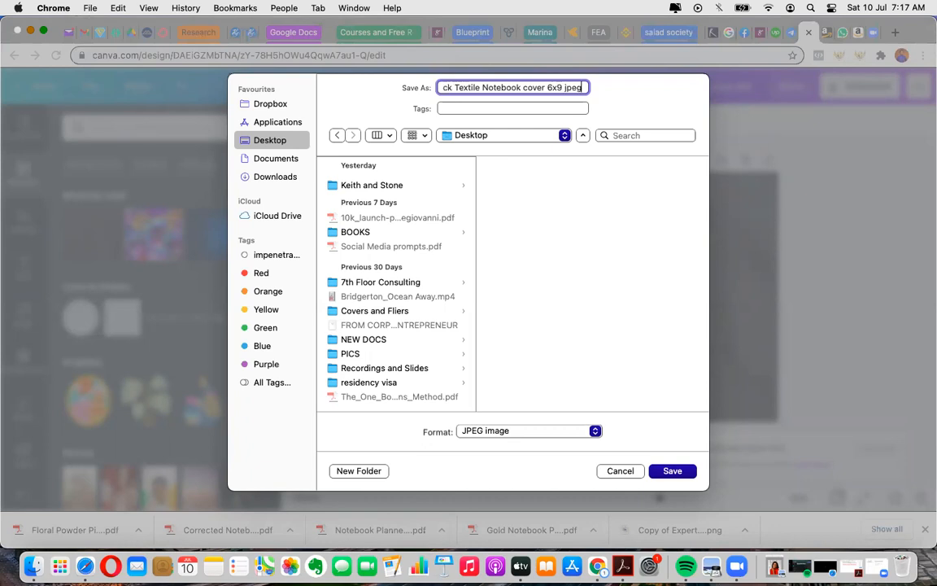
pyautogui.click(671, 470)
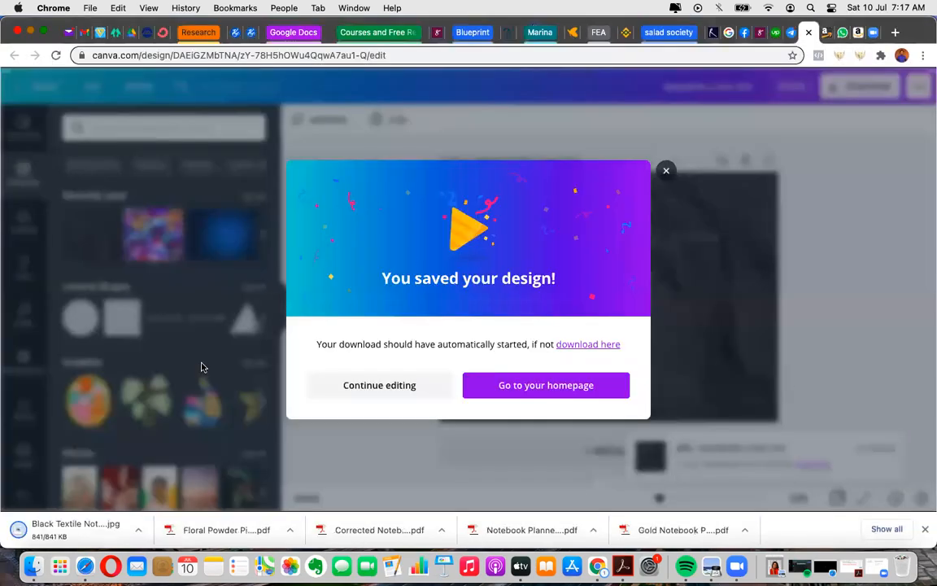
pyautogui.click(666, 170)
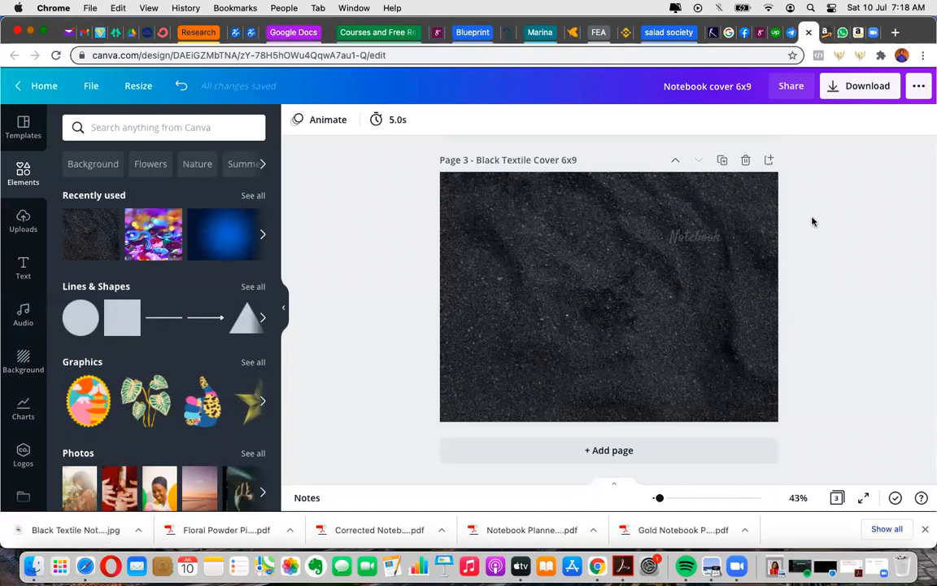
# Switch to the KDP paperback content page and review the print options, including the ink and paper type and printing cost help
pyautogui.click(809, 33)
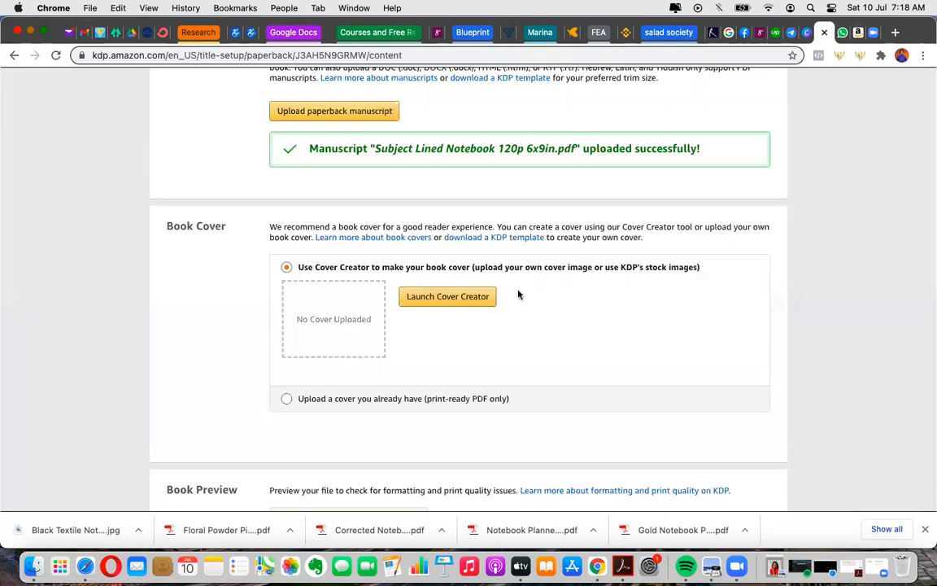
pyautogui.scroll(10, 518, 294)
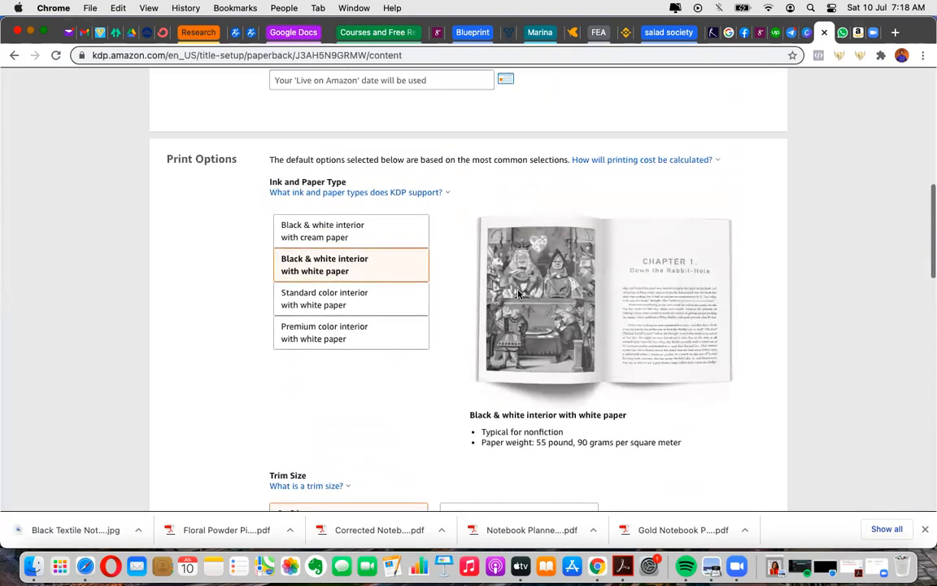
pyautogui.scroll(3, 518, 295)
pyautogui.scroll(-4, 518, 295)
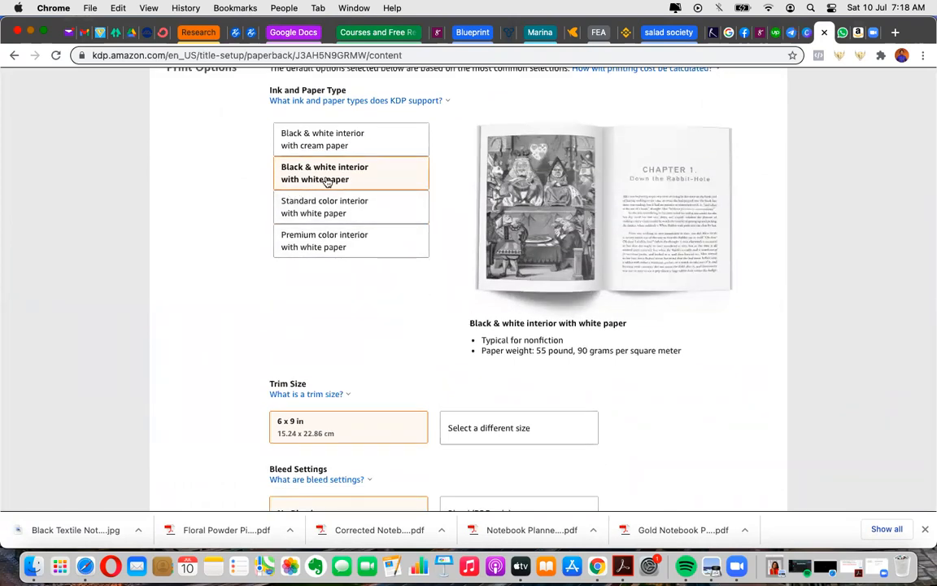
pyautogui.scroll(-2, 342, 293)
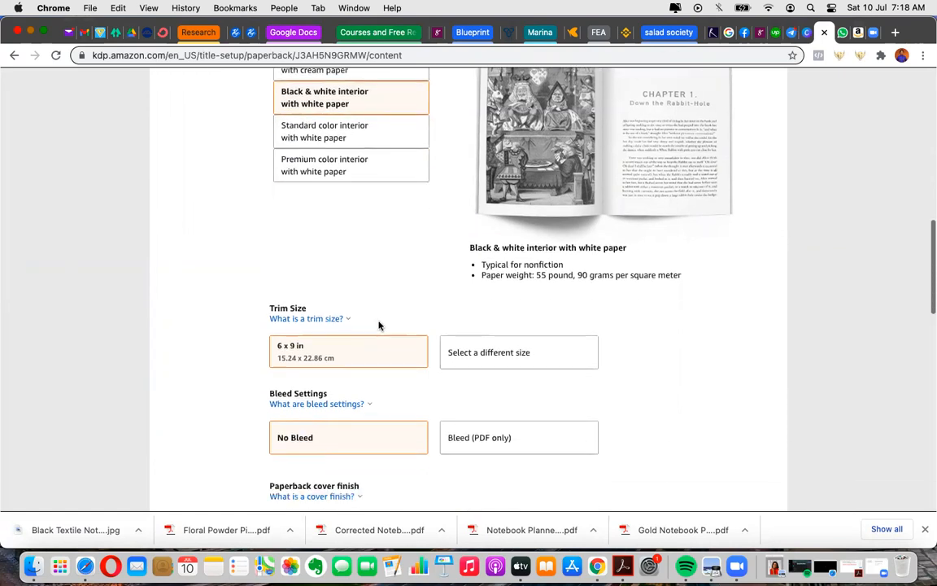
pyautogui.scroll(3, 362, 246)
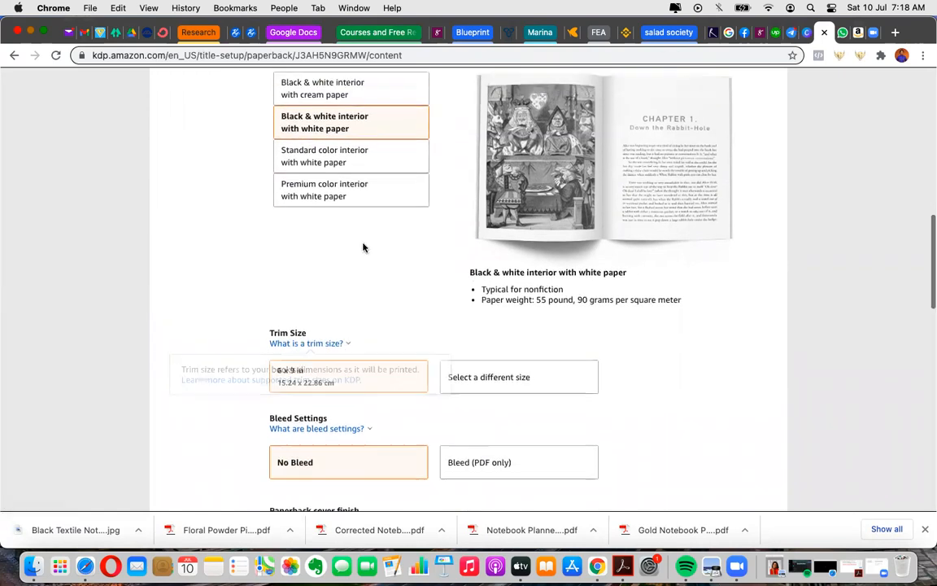
pyautogui.moveTo(399, 142)
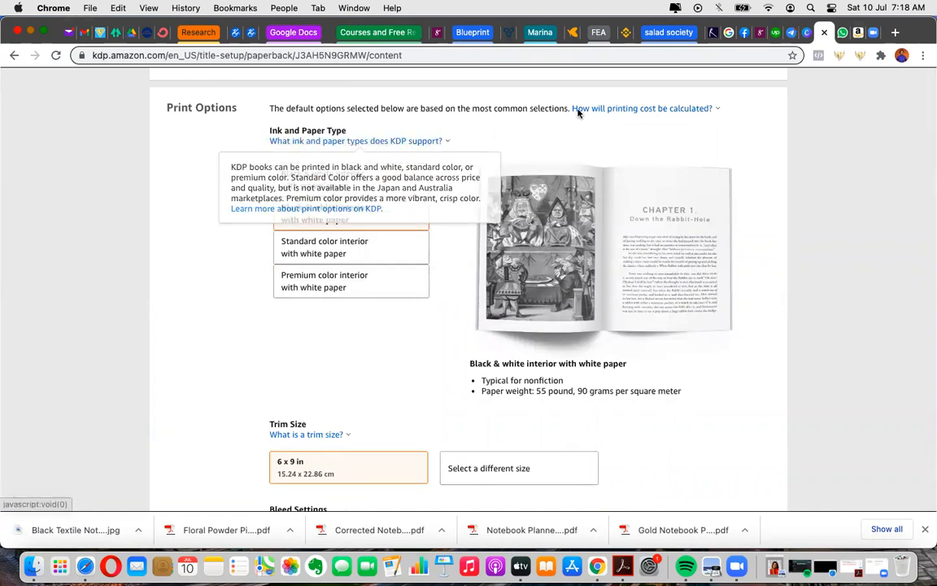
pyautogui.moveTo(602, 110)
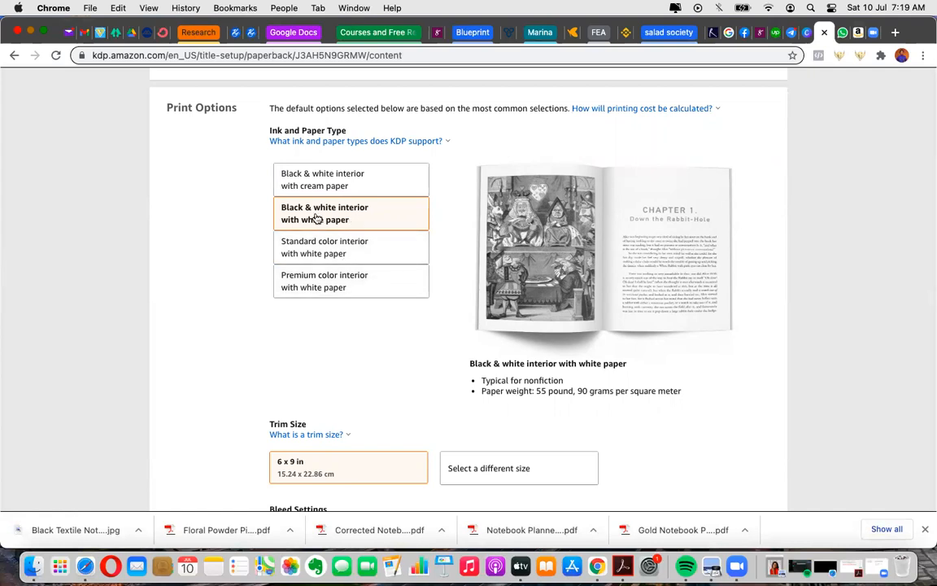
# Preview the Standard color interior with white paper, and return to the Black & white interior with white paper
pyautogui.click(334, 257)
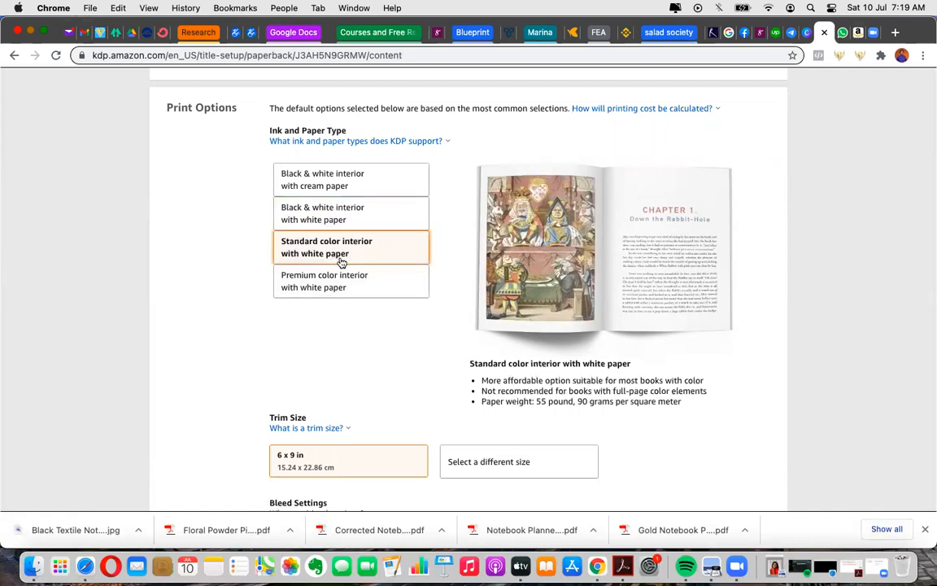
pyautogui.click(338, 218)
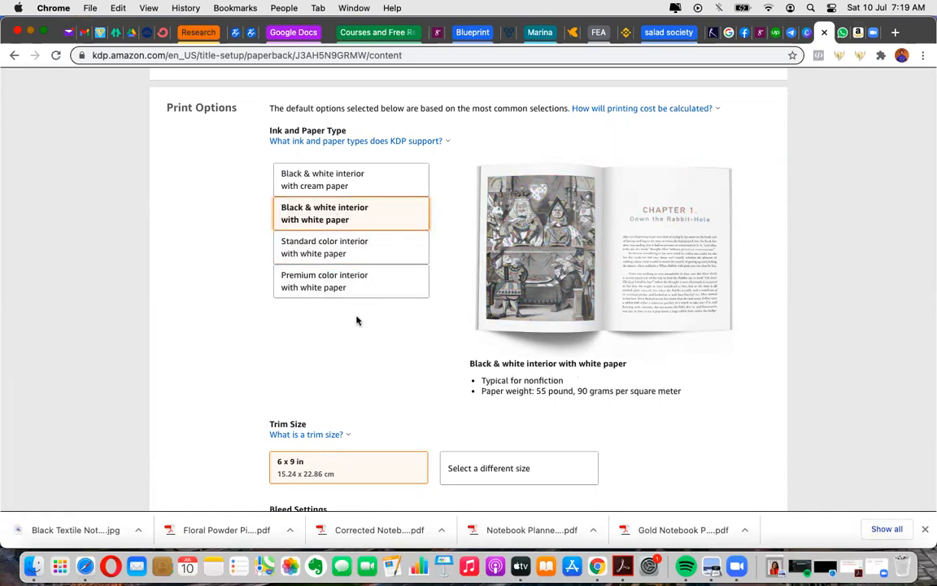
# Review the trim size and bleed settings help and look through the available trim sizes without changing the selection
pyautogui.scroll(-2, 356, 320)
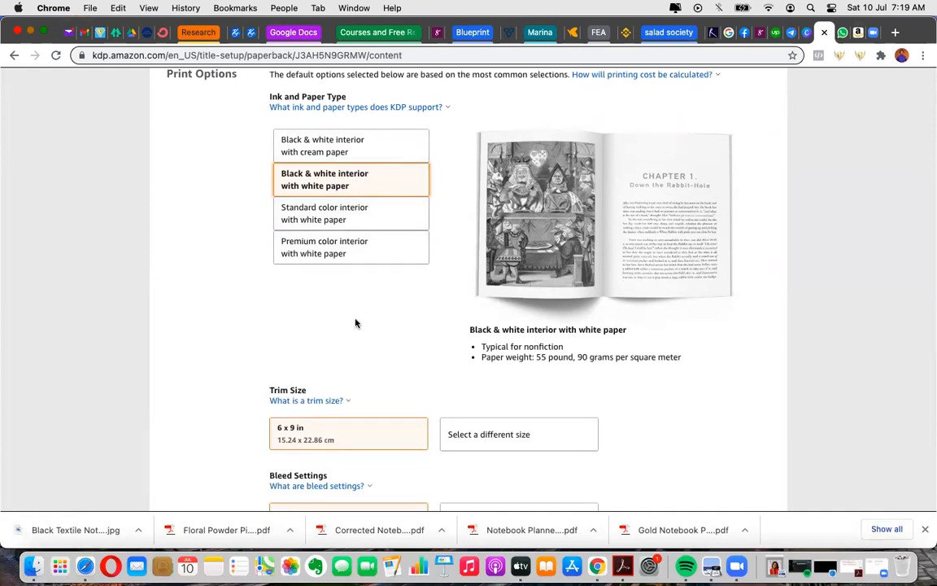
pyautogui.scroll(-2, 356, 323)
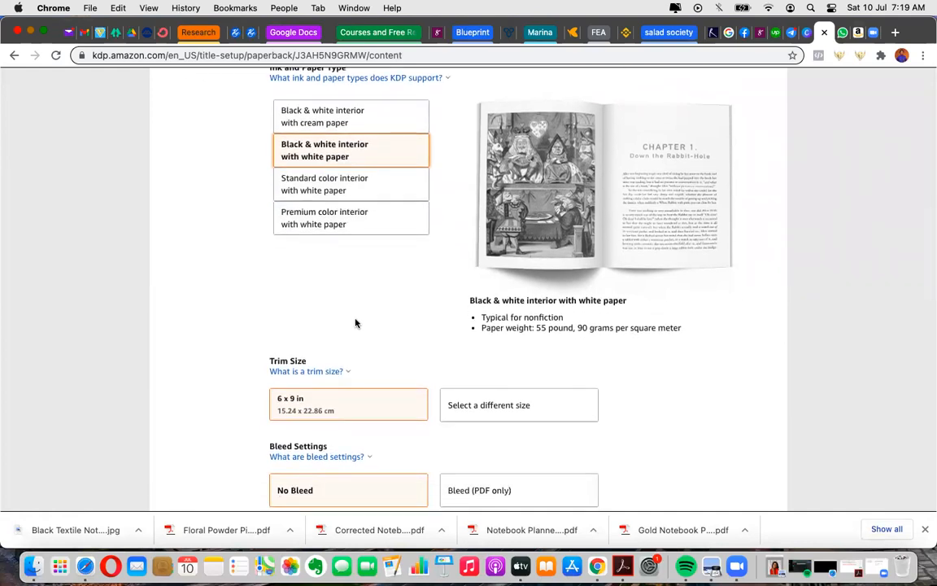
pyautogui.scroll(-10, 356, 323)
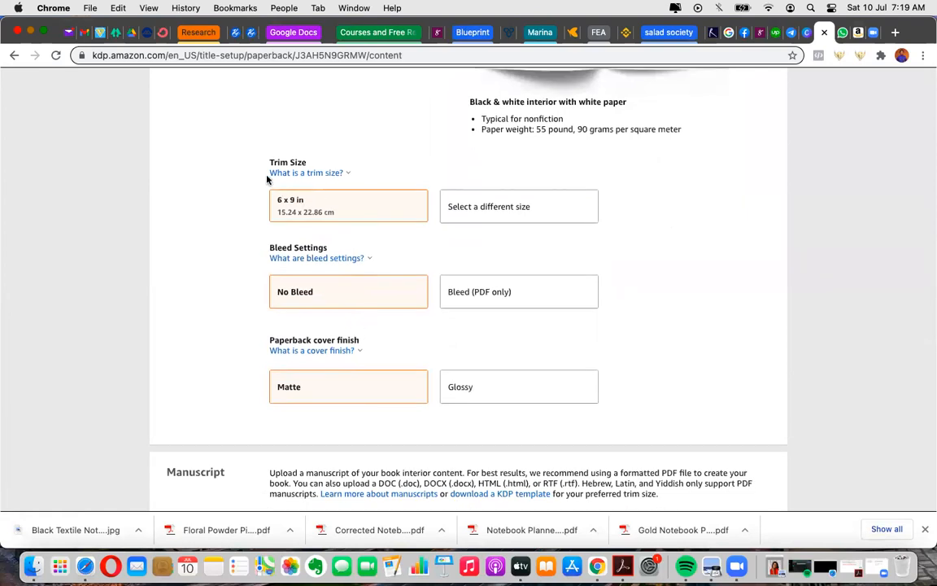
pyautogui.click(299, 174)
pyautogui.click(351, 258)
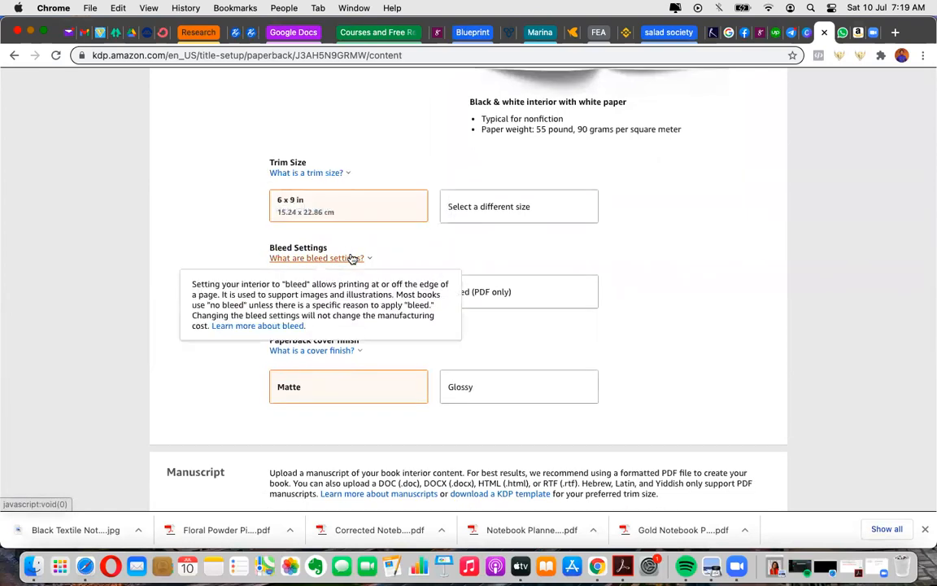
pyautogui.click(302, 205)
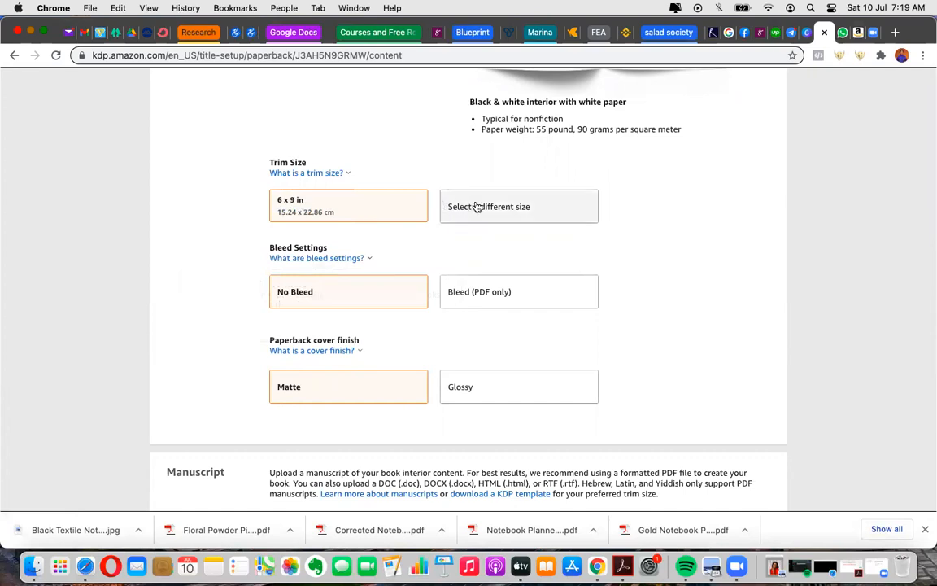
pyautogui.click(520, 208)
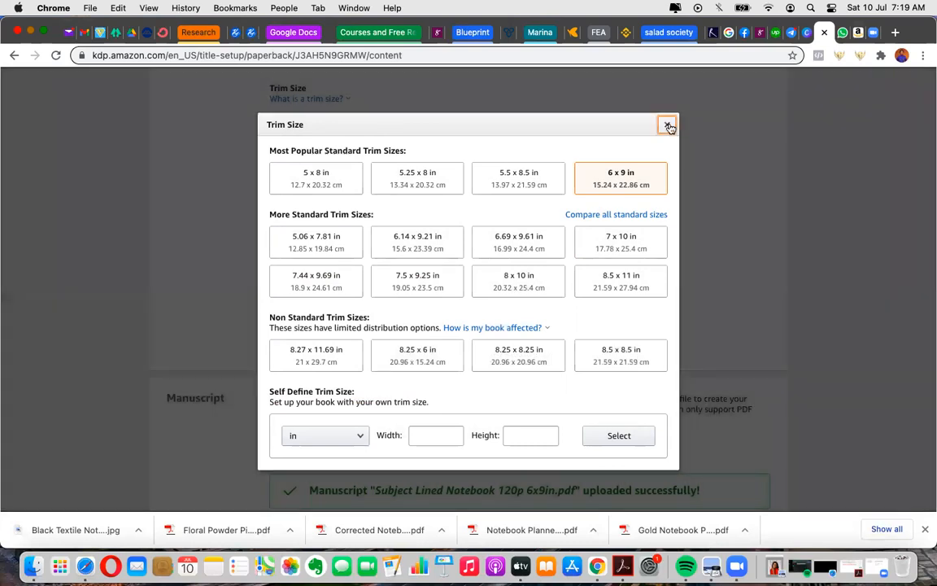
pyautogui.click(667, 126)
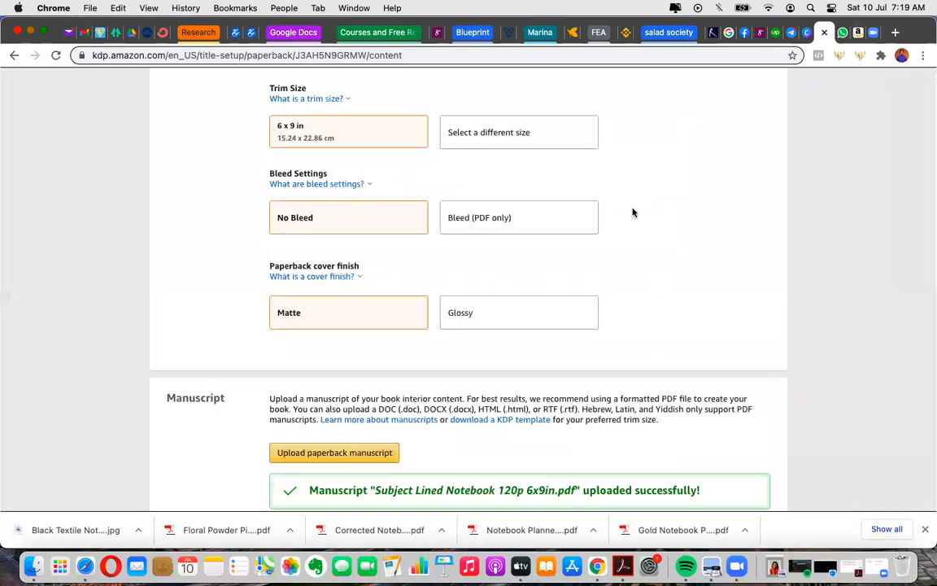
pyautogui.moveTo(318, 185)
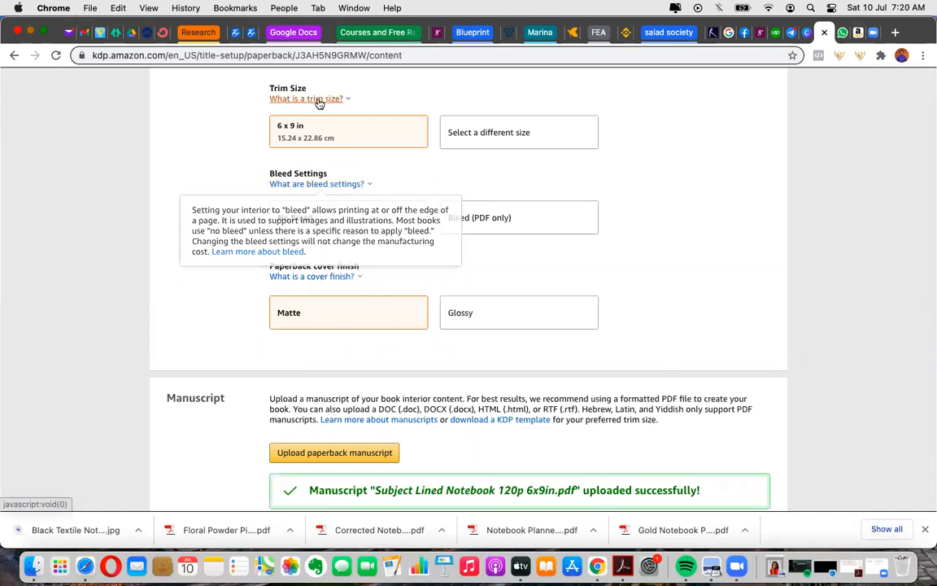
# Review the trim size and bleed help, set the bleed to Bleed (PDF only), and check the cover finish help
pyautogui.moveTo(320, 101)
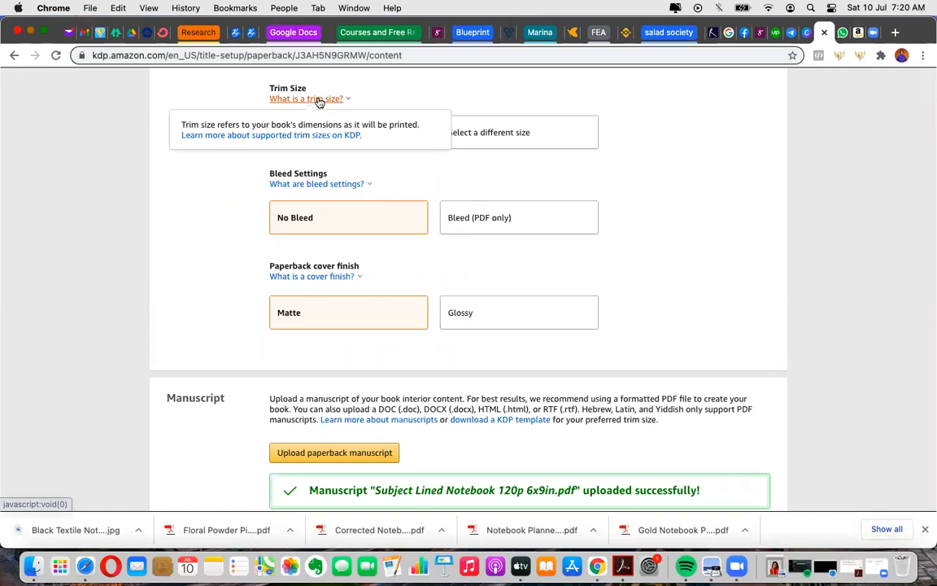
pyautogui.moveTo(326, 185)
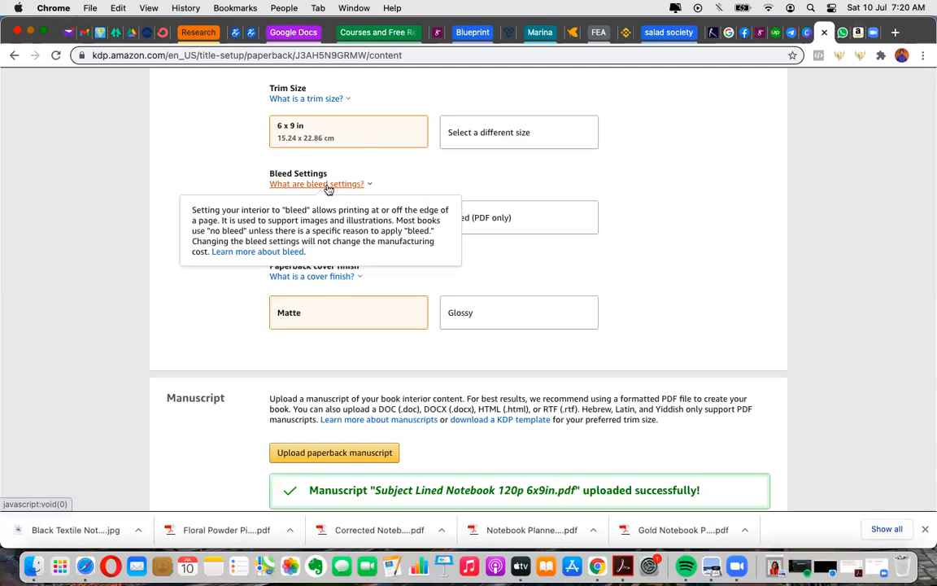
pyautogui.click(508, 219)
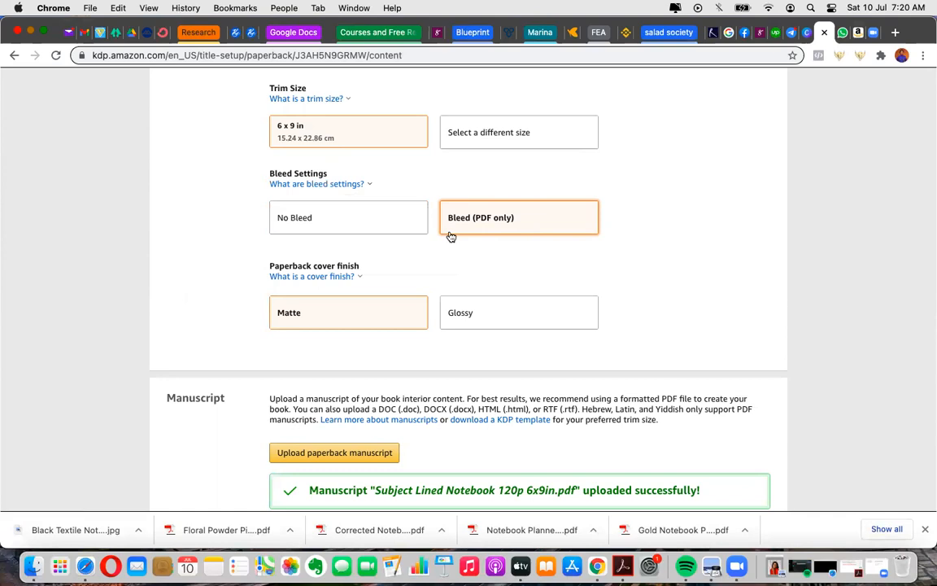
pyautogui.click(322, 278)
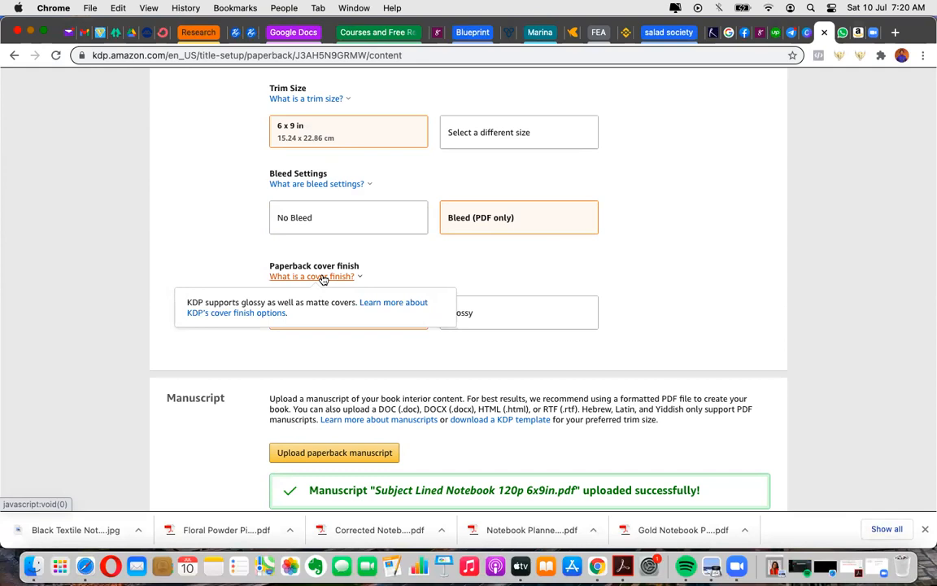
pyautogui.click(534, 259)
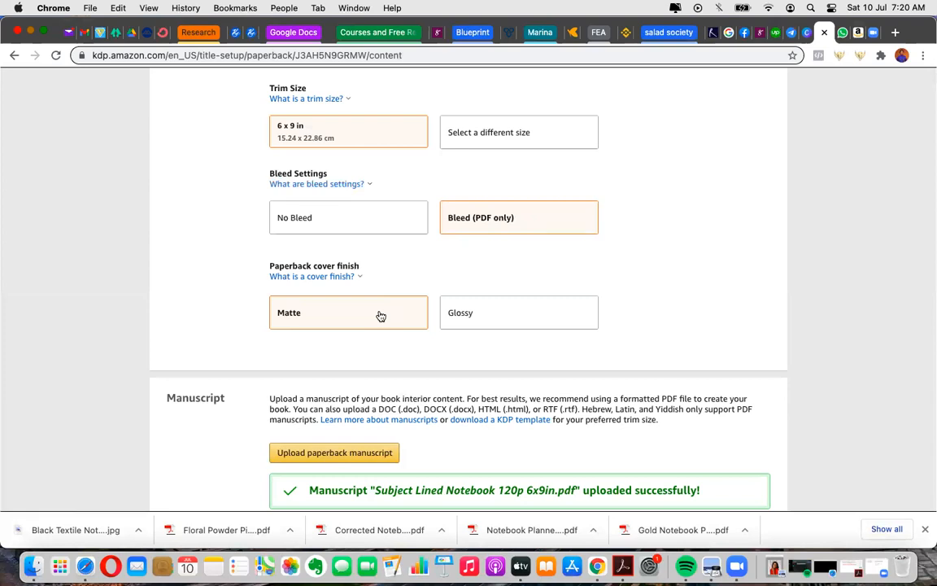
# In the Book Cover section, choose to upload an existing print-ready PDF cover
pyautogui.scroll(-5, 381, 316)
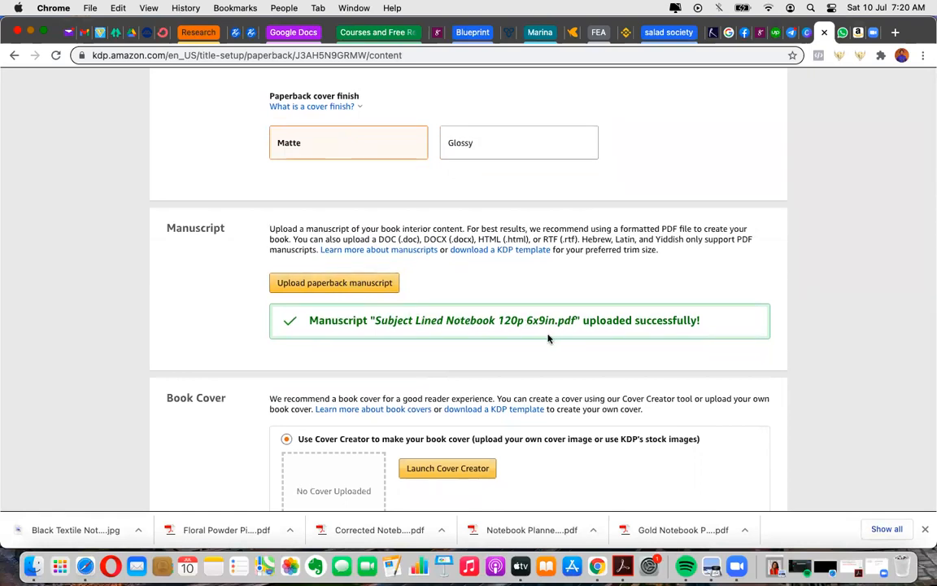
pyautogui.scroll(-4, 548, 338)
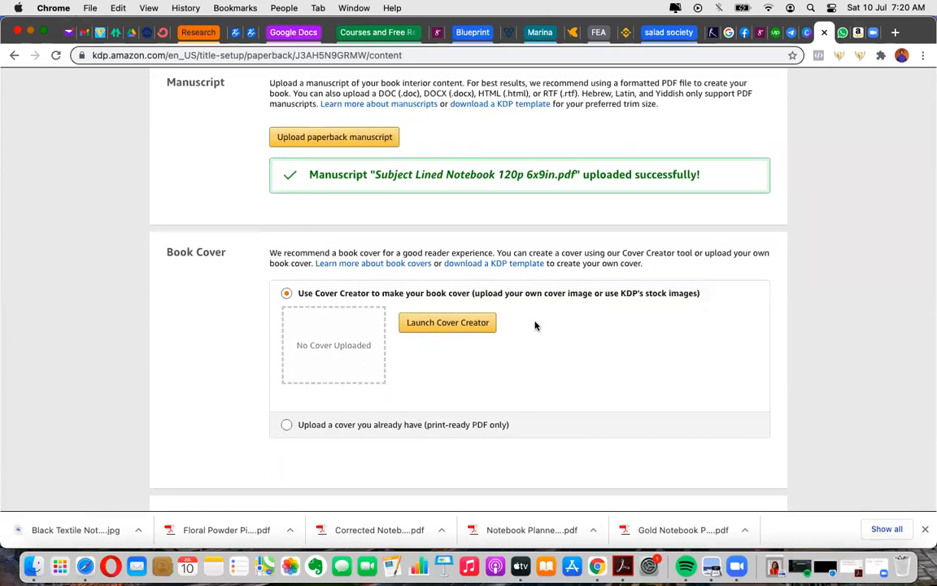
pyautogui.scroll(-1, 471, 359)
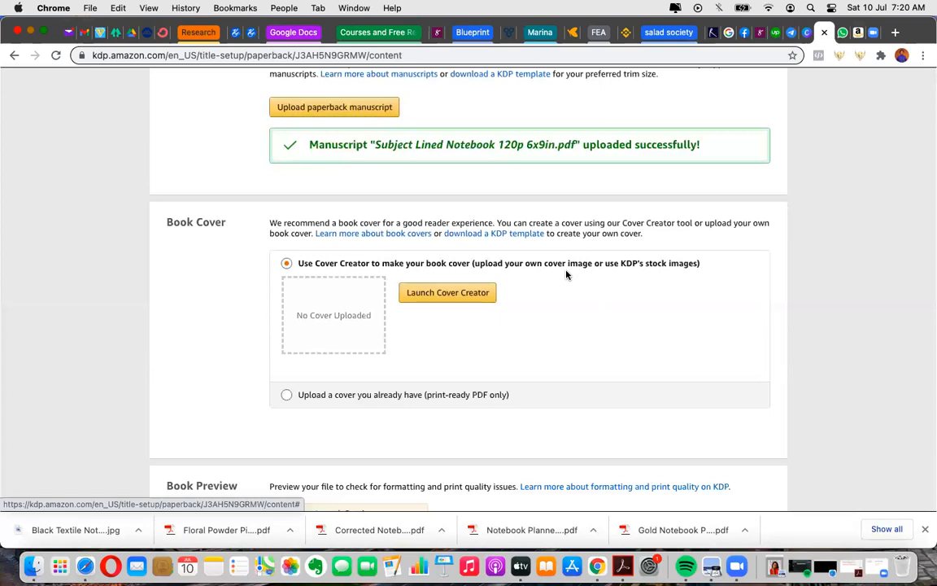
pyautogui.click(288, 396)
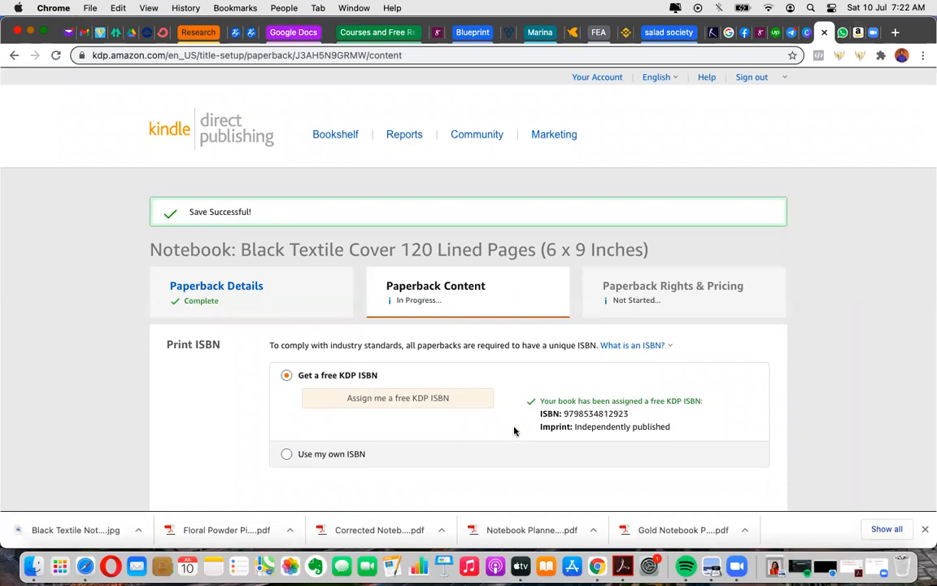
# Choose Cover Creator as the way to make the book cover and launch it
pyautogui.scroll(-15, 514, 431)
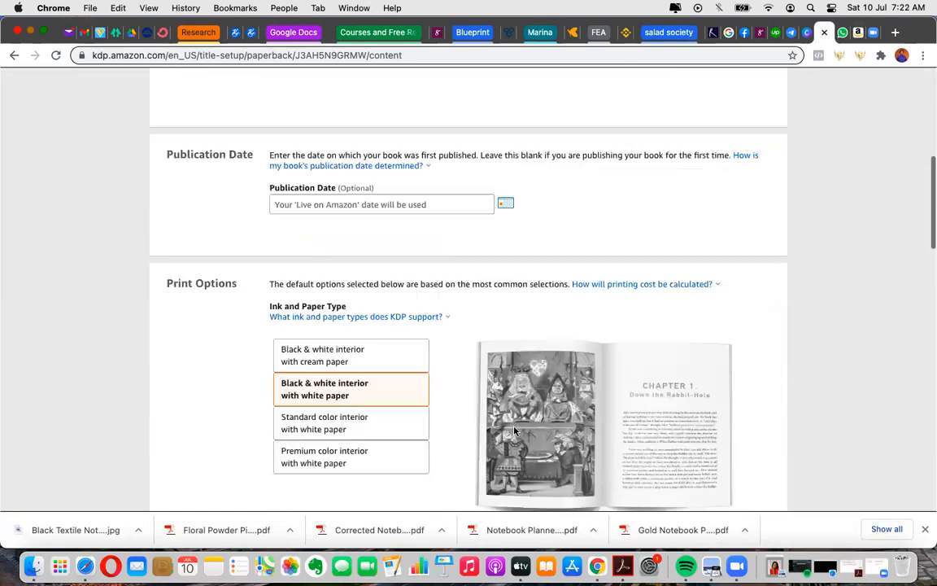
pyautogui.scroll(-4, 488, 423)
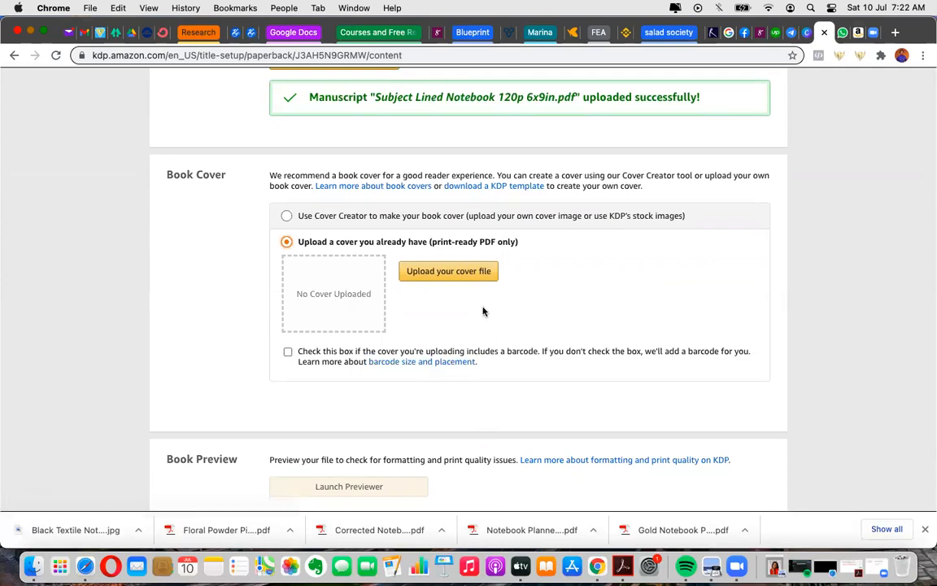
pyautogui.click(288, 216)
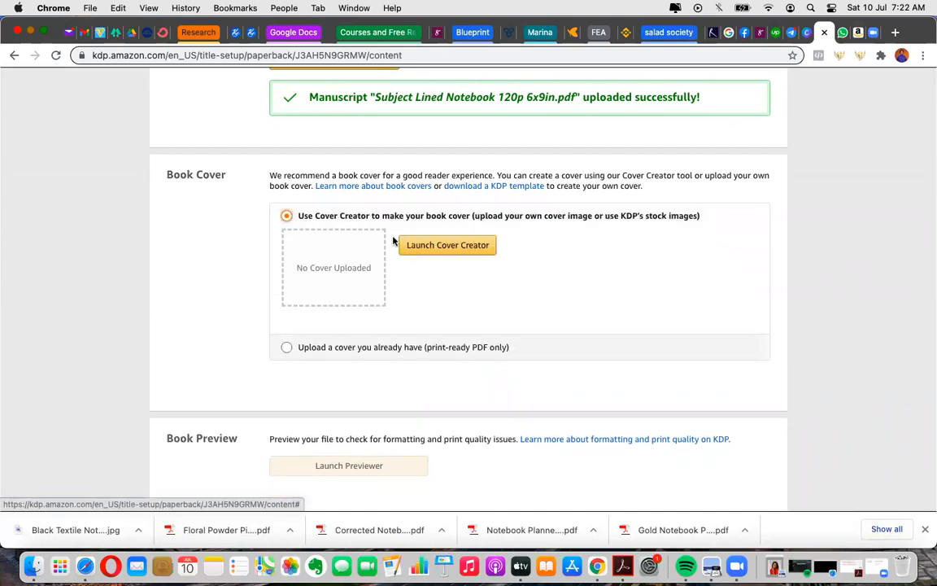
pyautogui.click(453, 247)
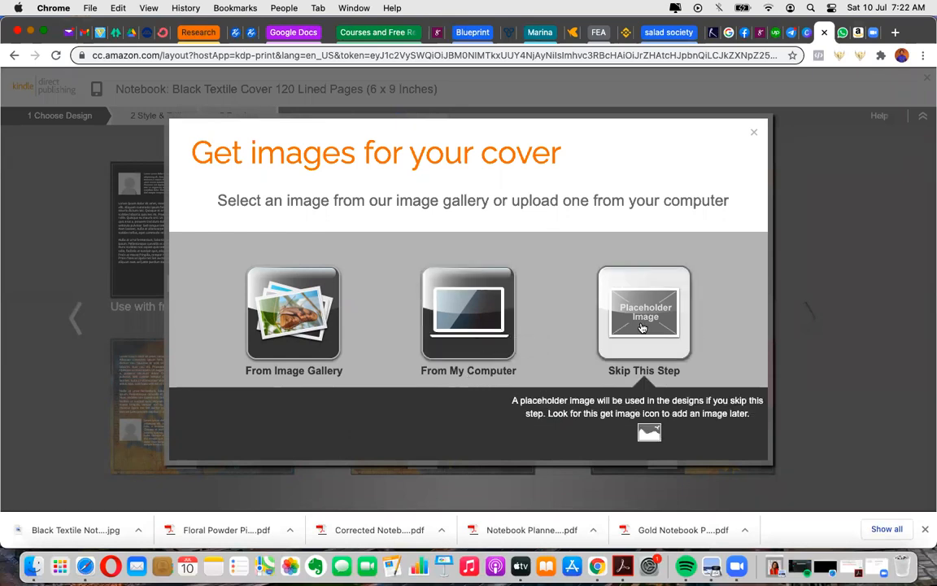
# Upload the Black Textile Notebook cover JPG from the Desktop as the cover image
pyautogui.click(466, 327)
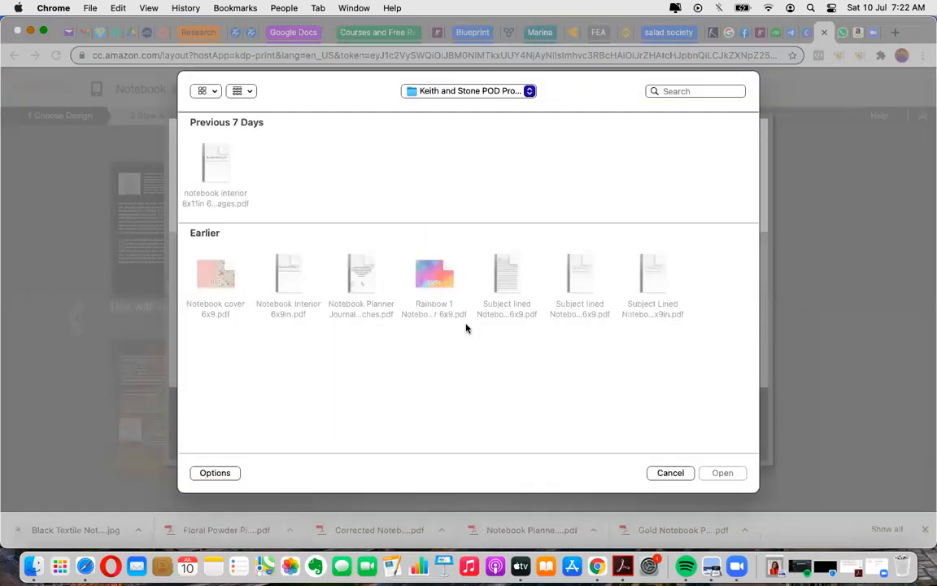
pyautogui.click(511, 93)
pyautogui.click(465, 121)
pyautogui.scroll(-5, 378, 260)
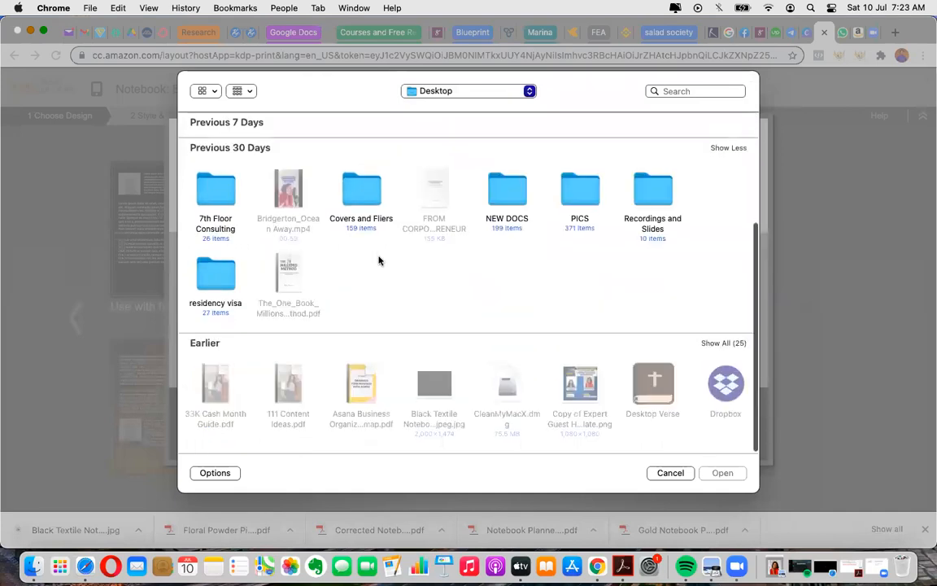
pyautogui.click(434, 399)
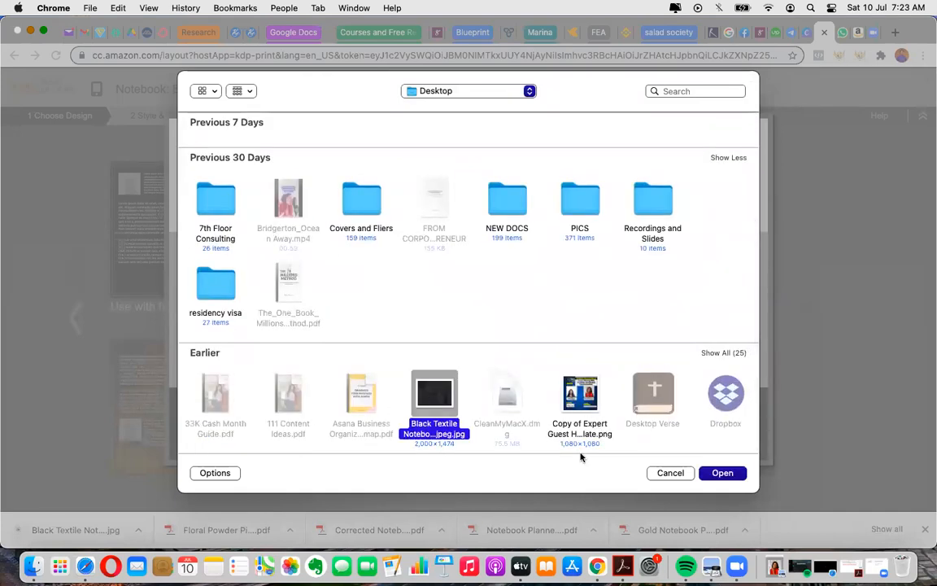
pyautogui.click(719, 472)
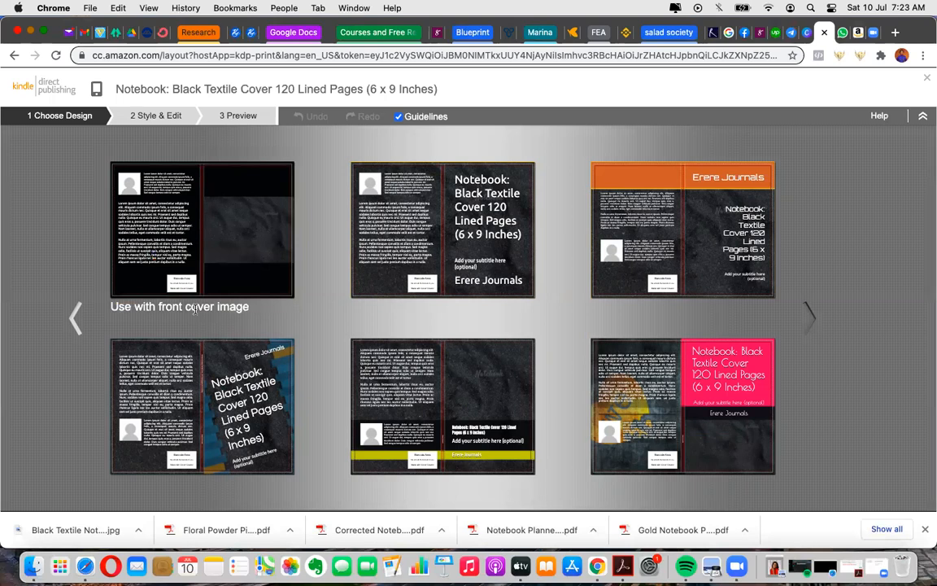
# Choose the plain full-image design with the large white title in the top row and delete the title text from its front cover
pyautogui.moveTo(240, 248)
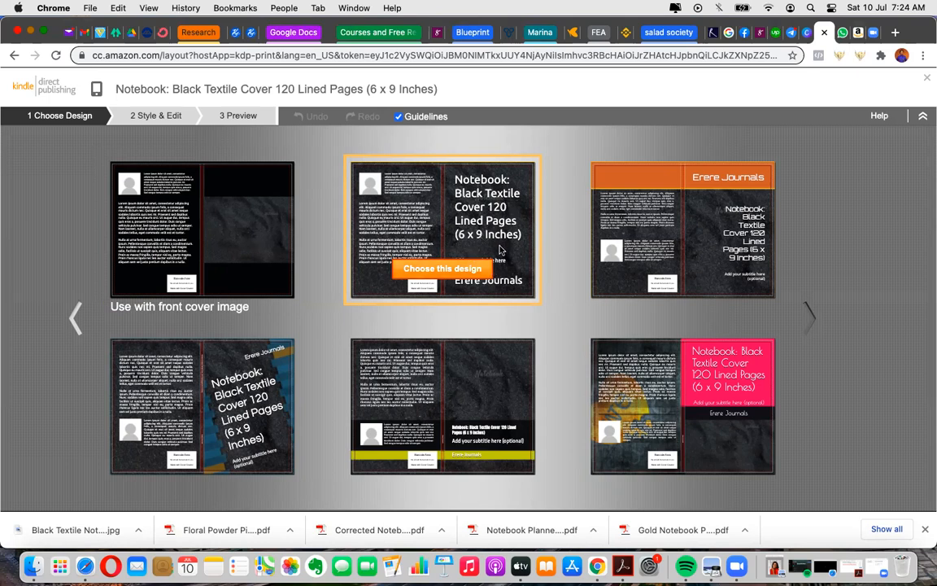
pyautogui.click(443, 270)
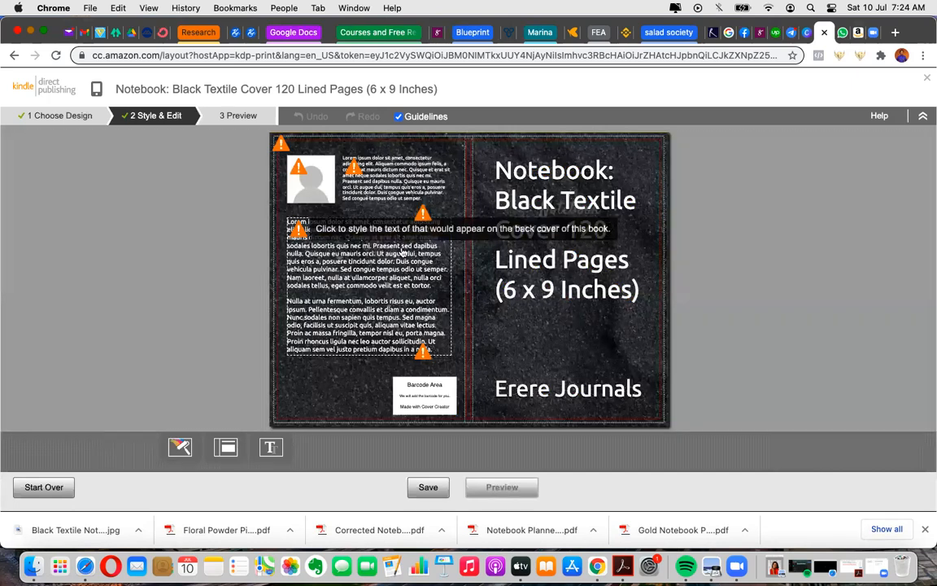
pyautogui.click(572, 283)
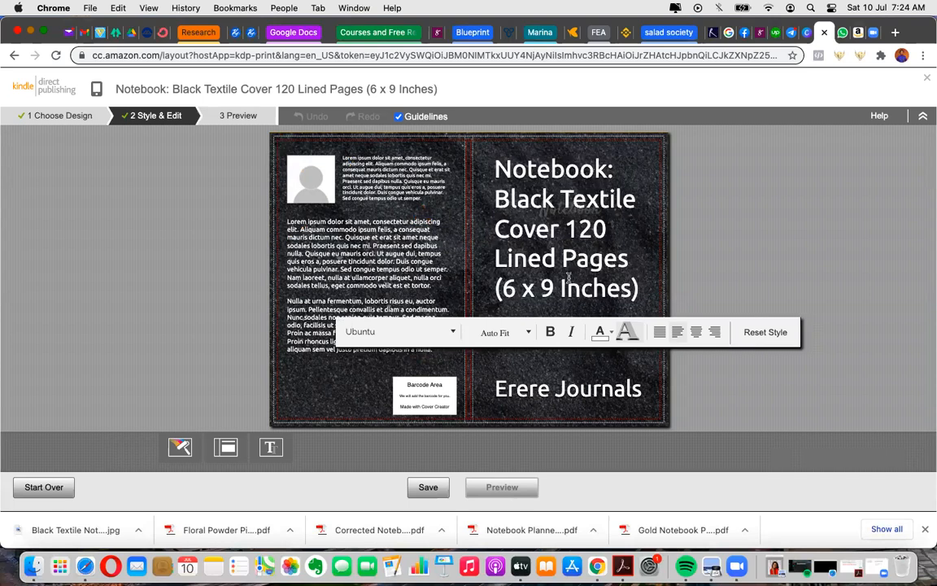
pyautogui.moveTo(579, 277); pyautogui.dragTo(445, 154)
pyautogui.press('BackSpace')
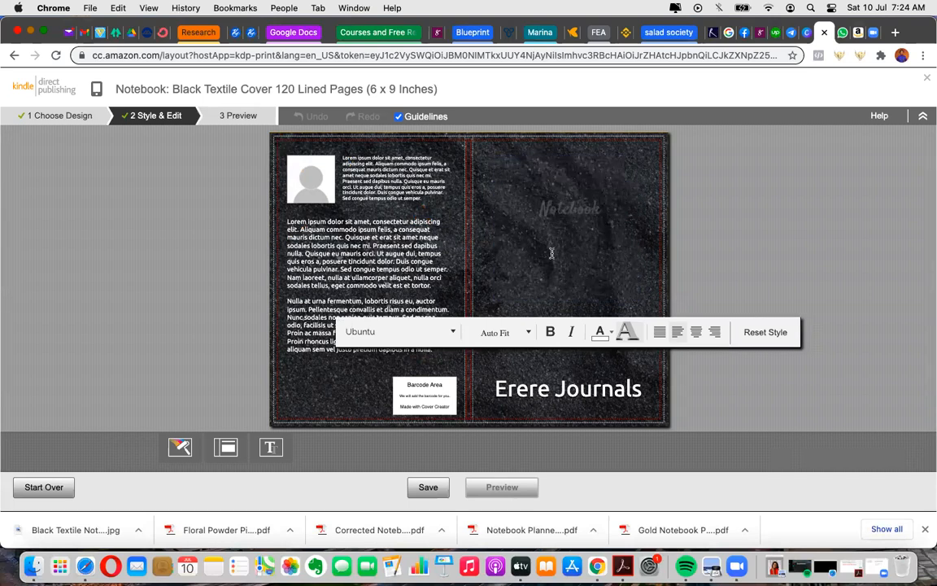
# Delete the author name text from the front cover
pyautogui.click(639, 398)
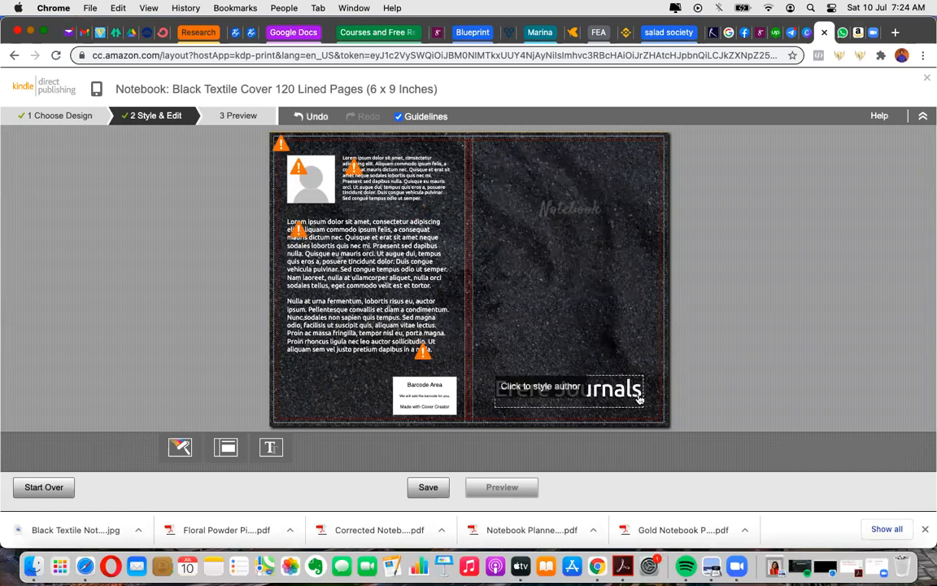
pyautogui.click(639, 397)
pyautogui.press('BackSpace')
pyautogui.press('BackSpace')
pyautogui.press('BackSpace')
pyautogui.press('BackSpace')
pyautogui.press('BackSpace')
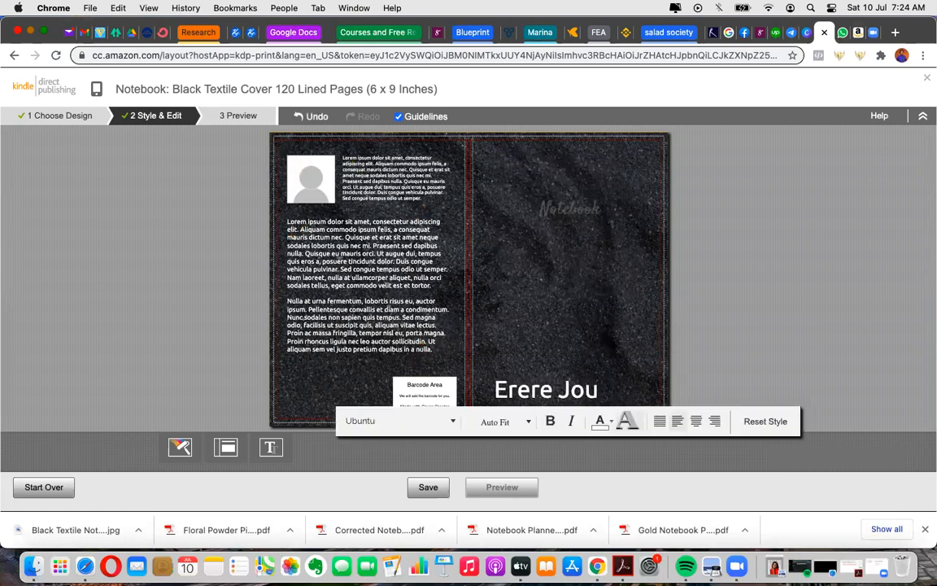
pyautogui.press('BackSpace')
pyautogui.press('BackSpace')
pyautogui.press('BackSpace')
pyautogui.press('BackSpace')
pyautogui.press('BackSpace')
pyautogui.press('BackSpace')
pyautogui.press('BackSpace')
pyautogui.press('BackSpace')
pyautogui.press('BackSpace')
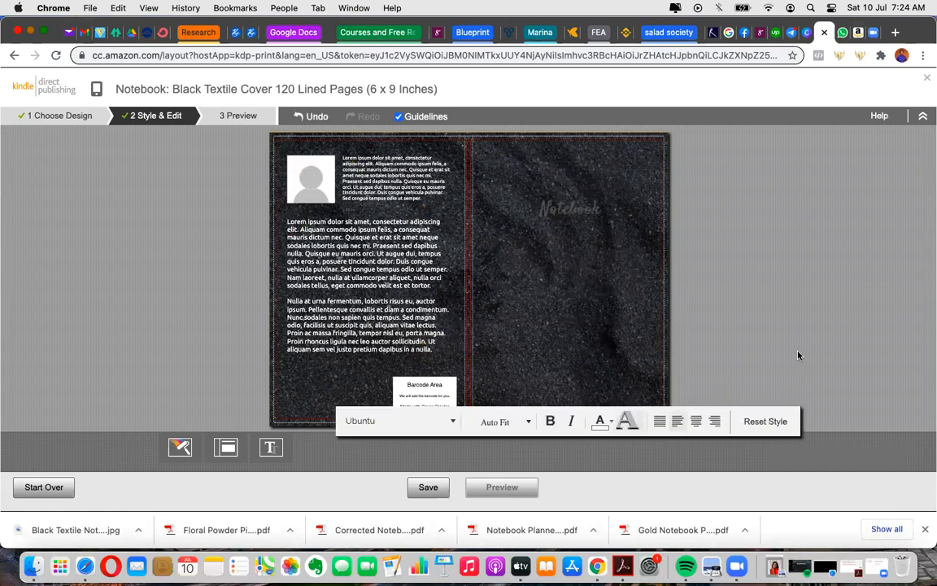
pyautogui.click(797, 355)
# Clear the placeholder author biography and book description text from the back cover
pyautogui.click(379, 182)
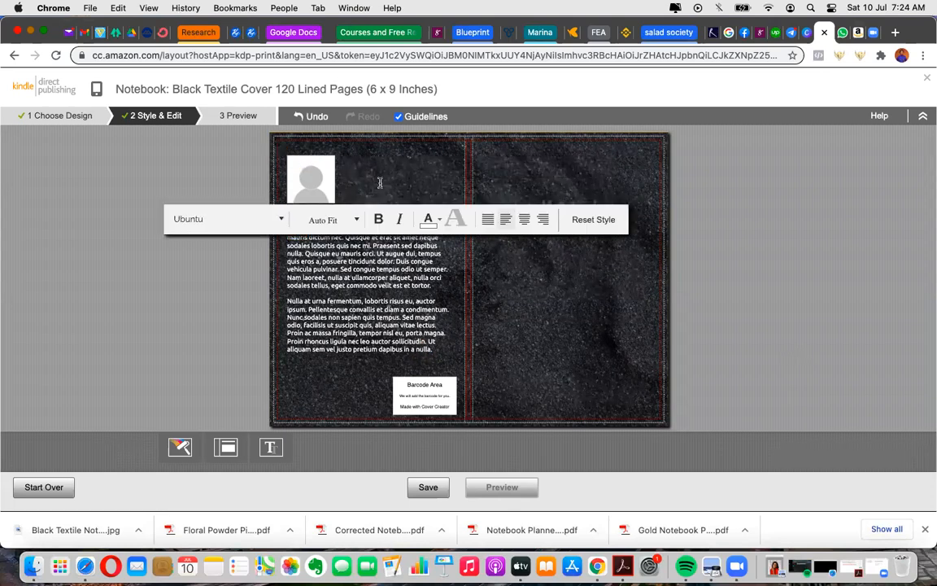
pyautogui.click(352, 281)
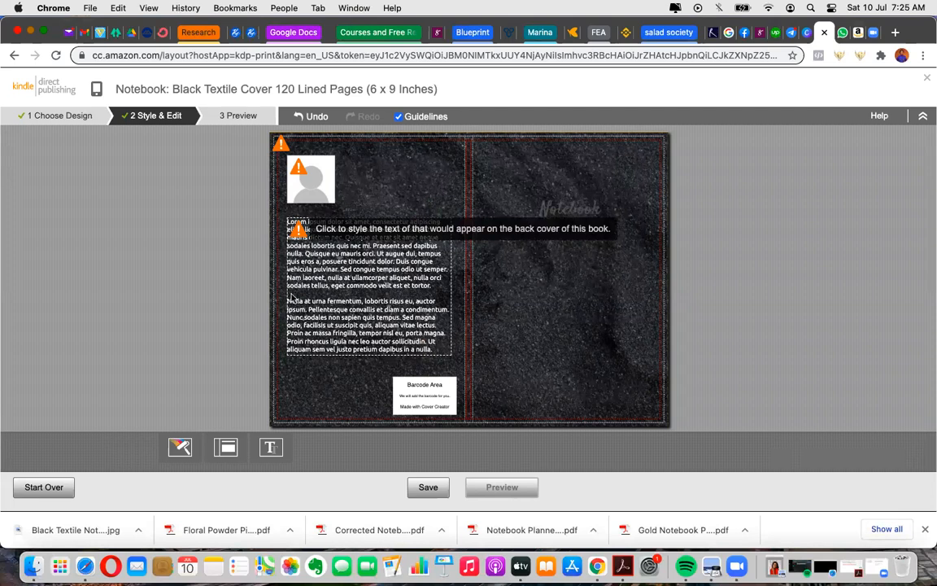
pyautogui.click(303, 279)
pyautogui.click(754, 278)
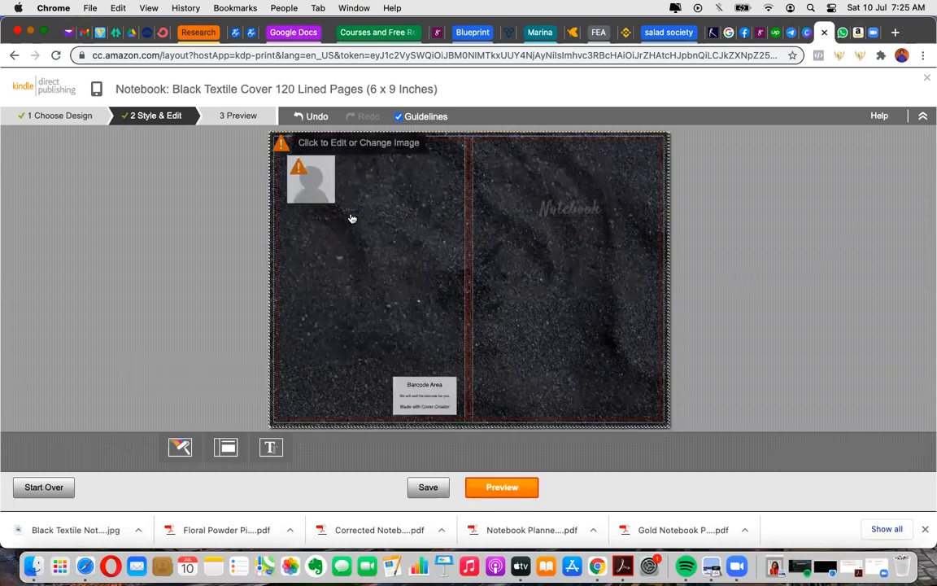
# Try to remove the author photo placeholder from the back cover by skipping the image
pyautogui.click(321, 195)
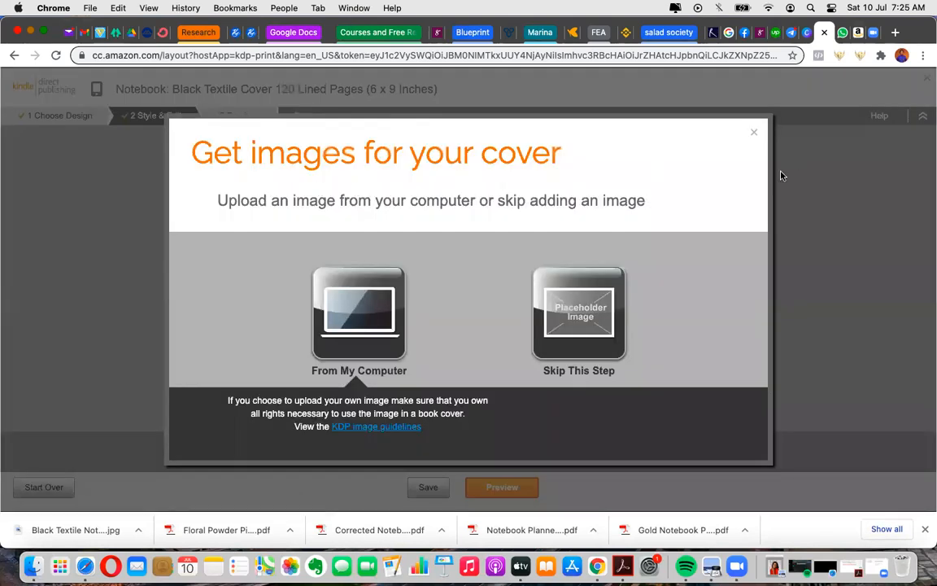
pyautogui.click(616, 321)
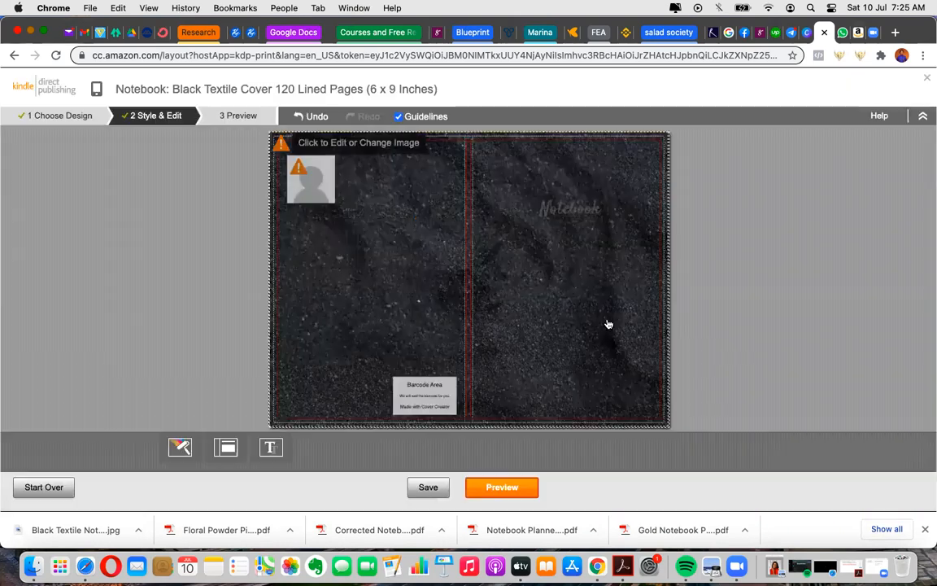
pyautogui.rightClick(318, 187)
pyautogui.click(268, 243)
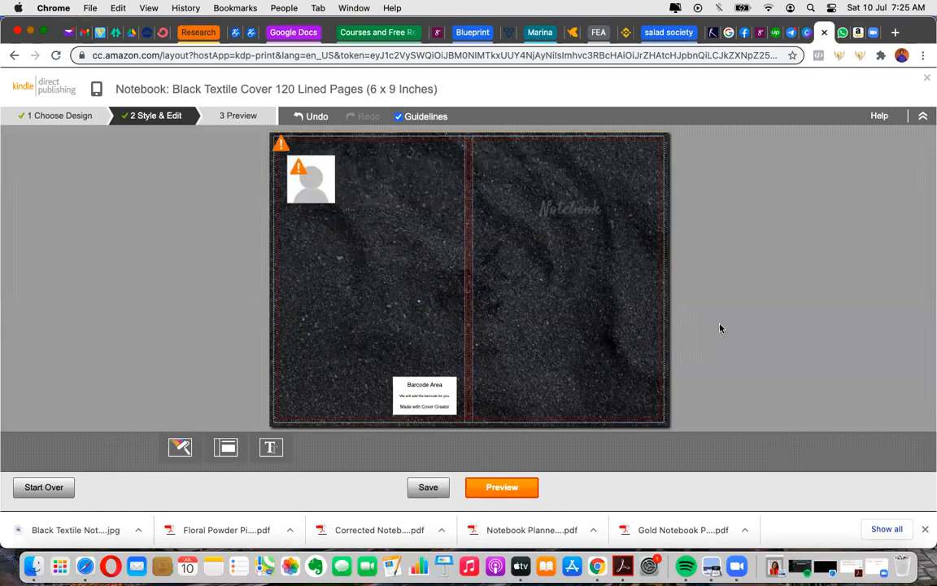
# Check the emptied front cover text areas and the back cover image warnings, and switch to the Notebook cover 6x9 design in Canva
pyautogui.click(604, 285)
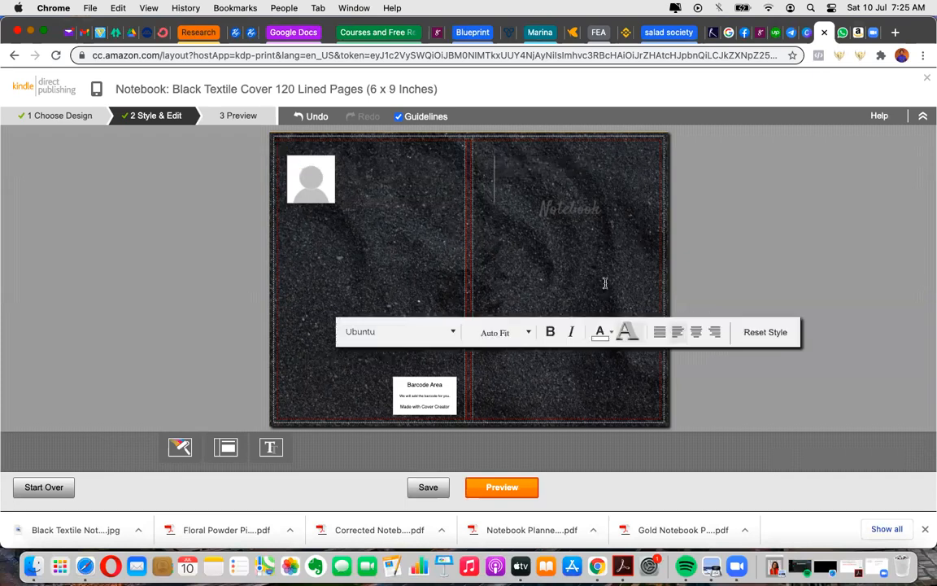
pyautogui.click(802, 349)
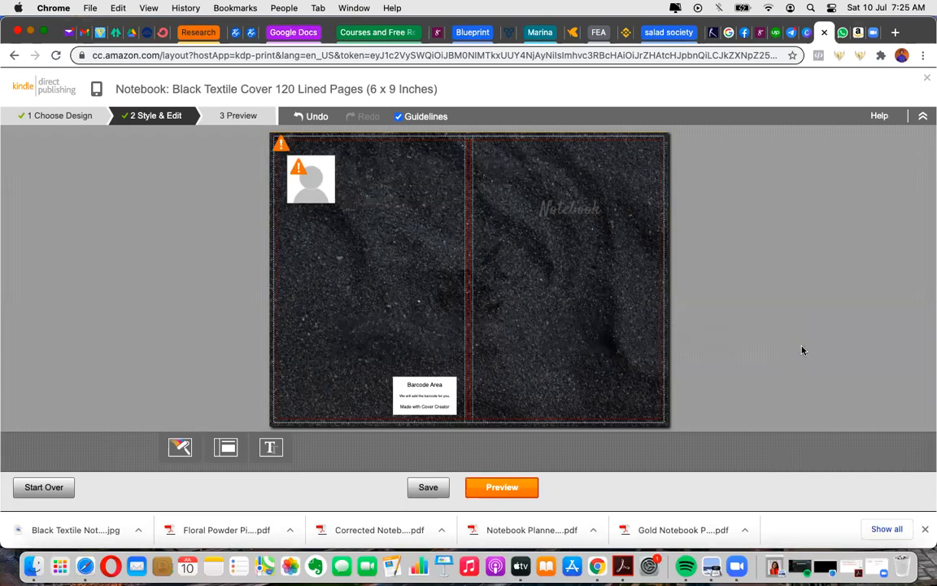
pyautogui.click(598, 354)
pyautogui.click(665, 418)
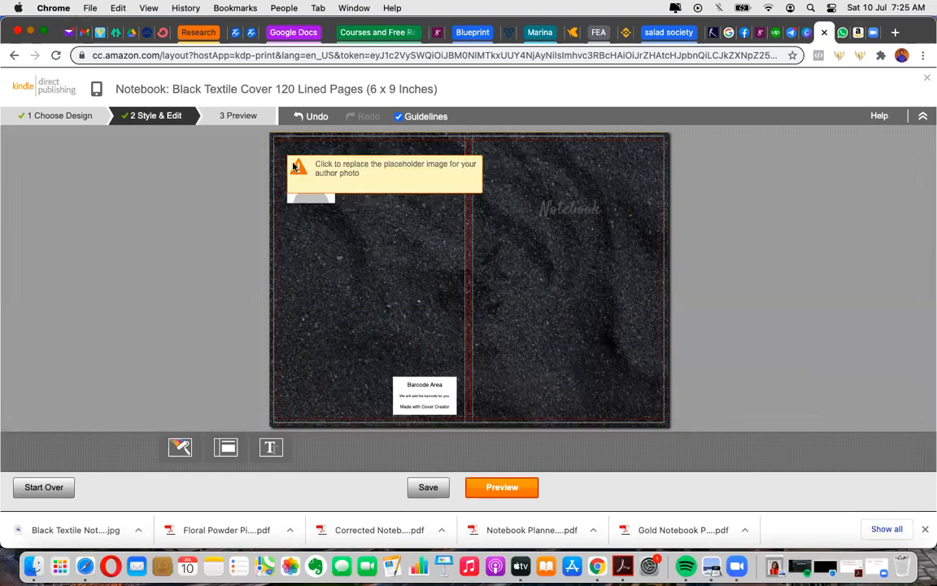
pyautogui.moveTo(285, 153)
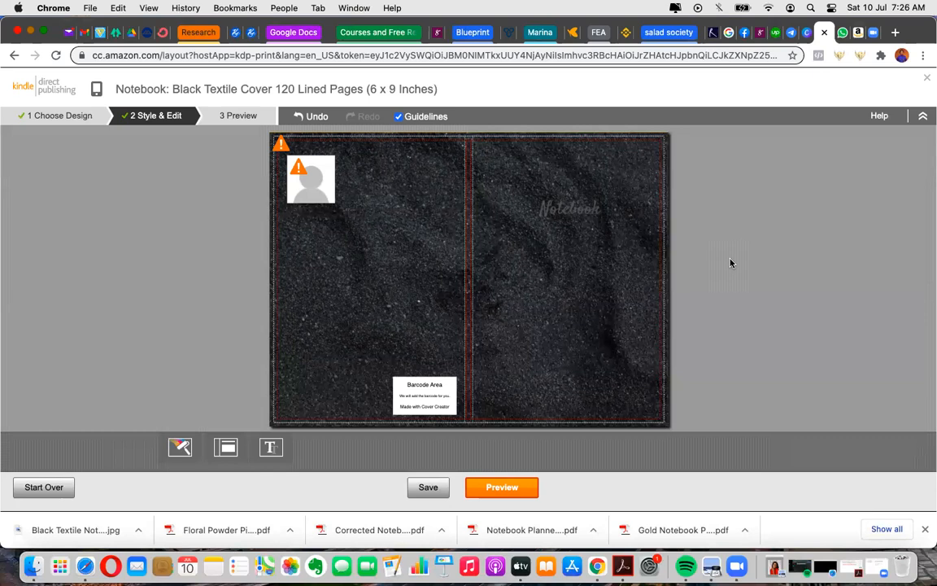
pyautogui.click(824, 33)
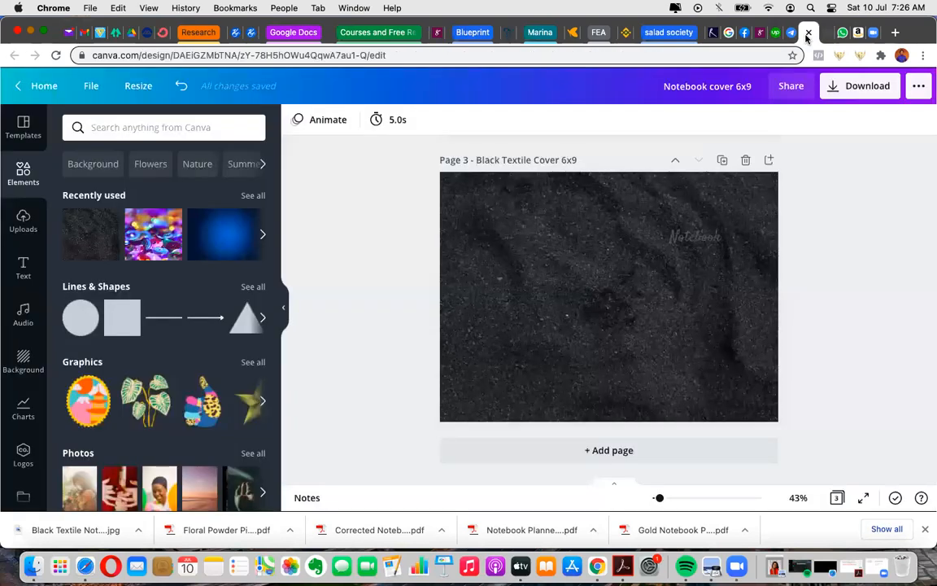
# Set the notebook cover's download options to JPG at quality 100, and dismiss them without exporting
pyautogui.click(867, 94)
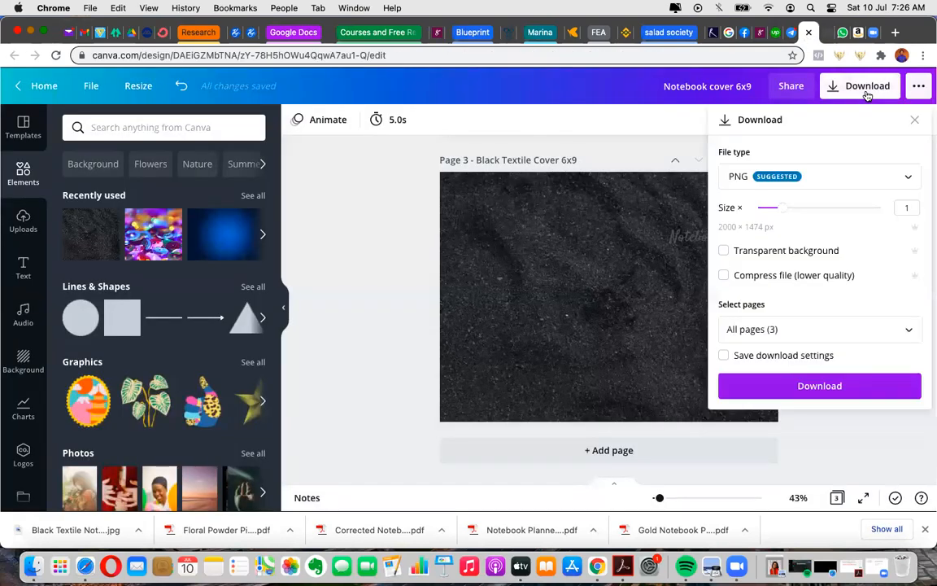
pyautogui.click(809, 176)
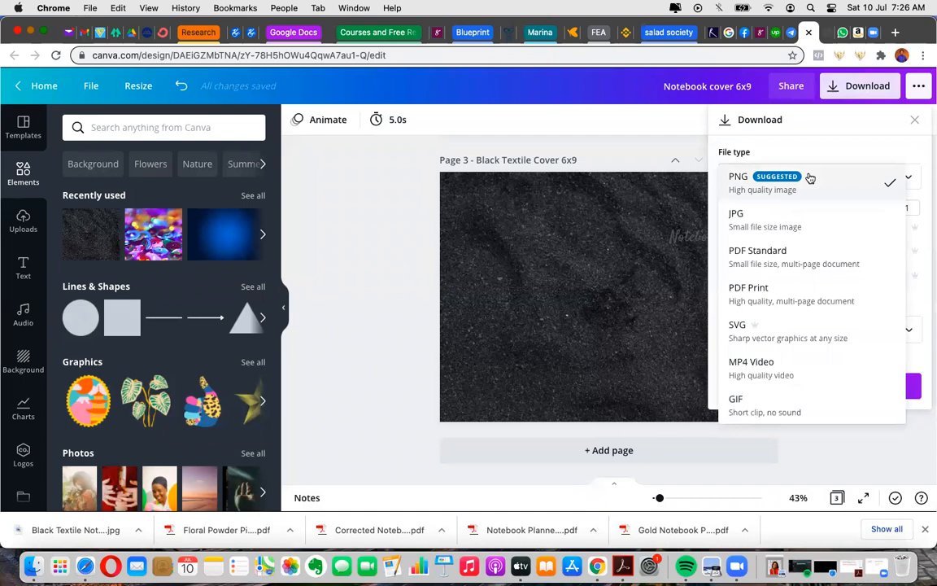
pyautogui.click(798, 218)
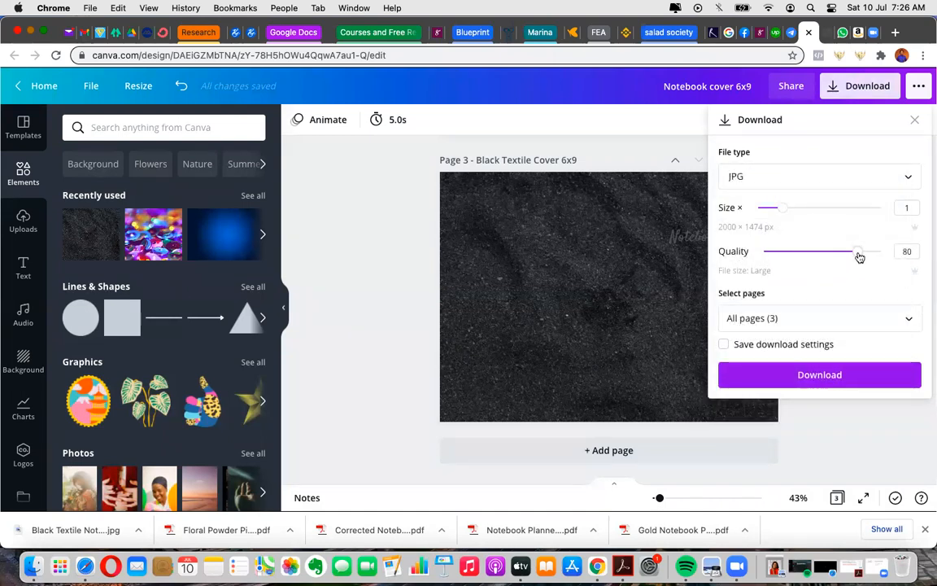
pyautogui.moveTo(859, 257); pyautogui.dragTo(893, 257)
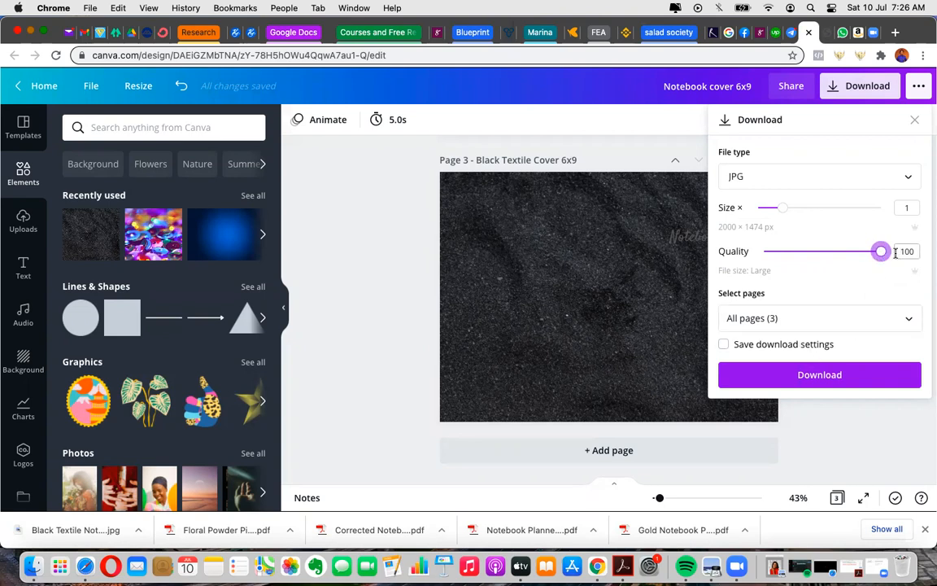
pyautogui.click(913, 120)
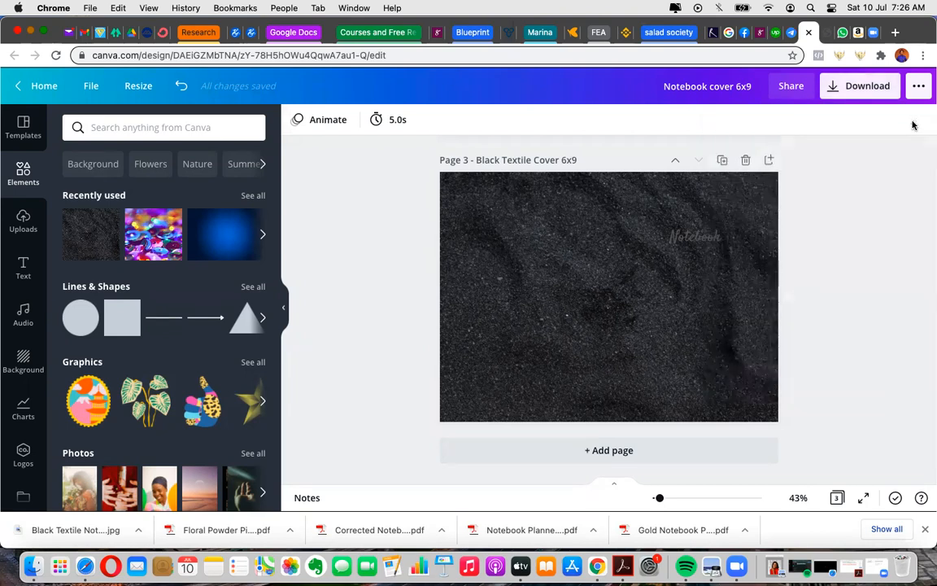
# Switch back to KDP Cover Creator and try scaling the cover image down to 39.12 %
pyautogui.click(828, 34)
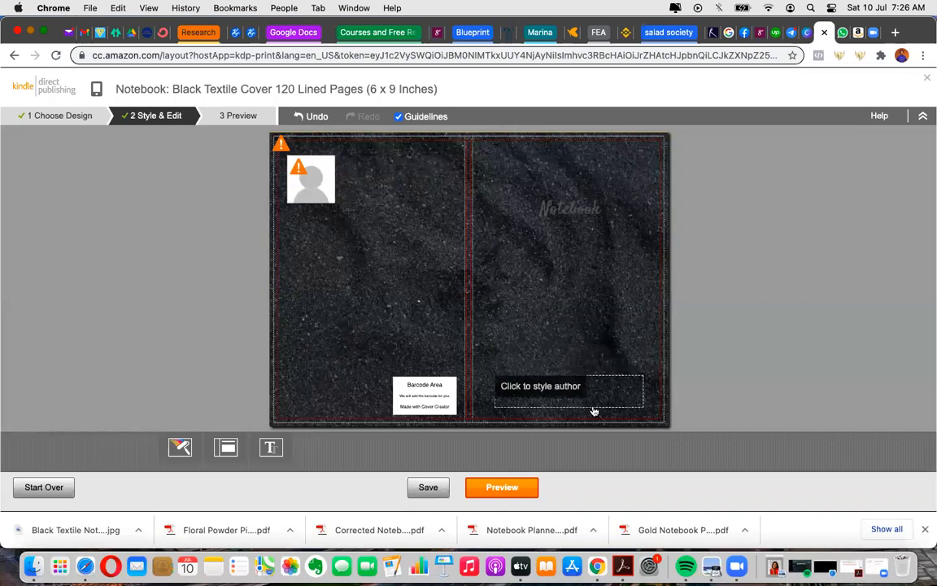
pyautogui.click(643, 417)
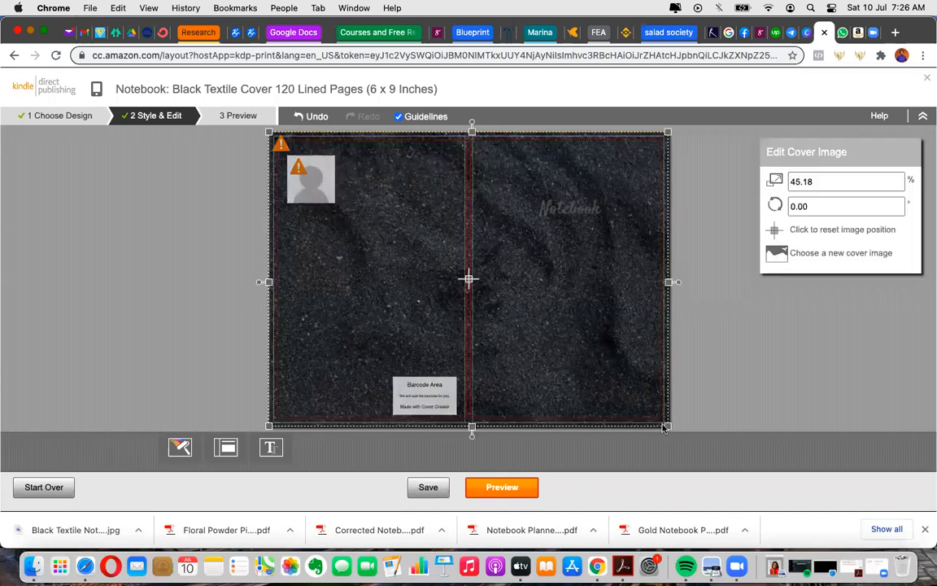
pyautogui.moveTo(668, 426); pyautogui.dragTo(632, 421)
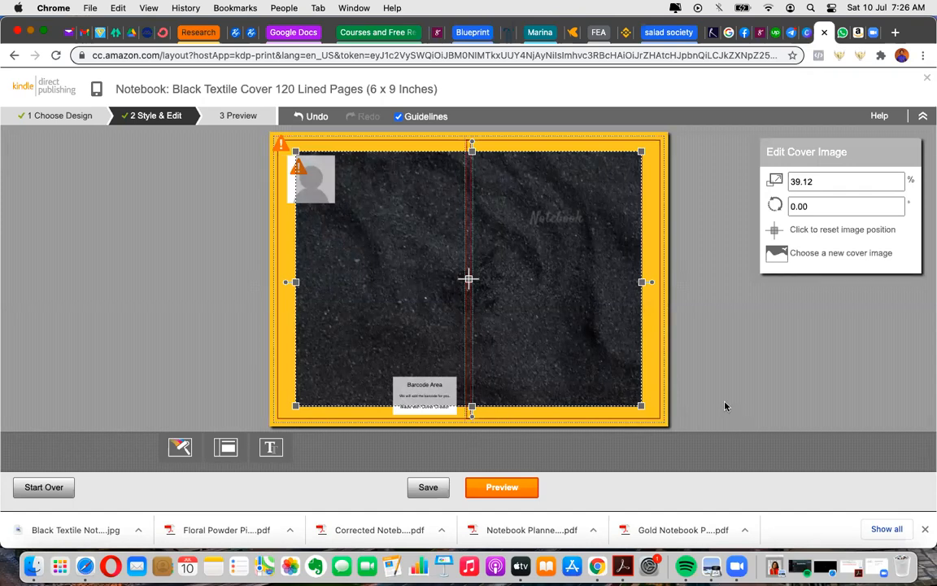
pyautogui.click(697, 370)
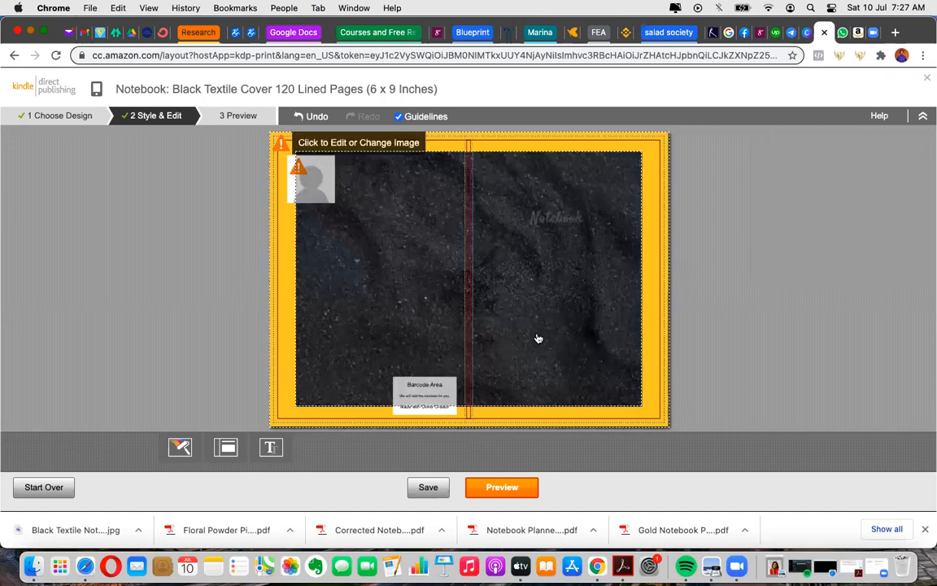
pyautogui.click(508, 340)
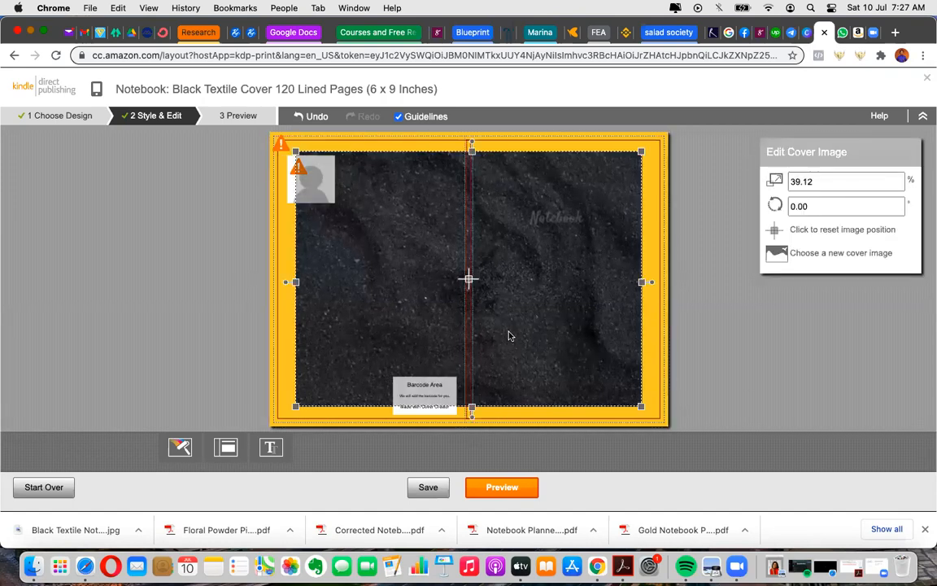
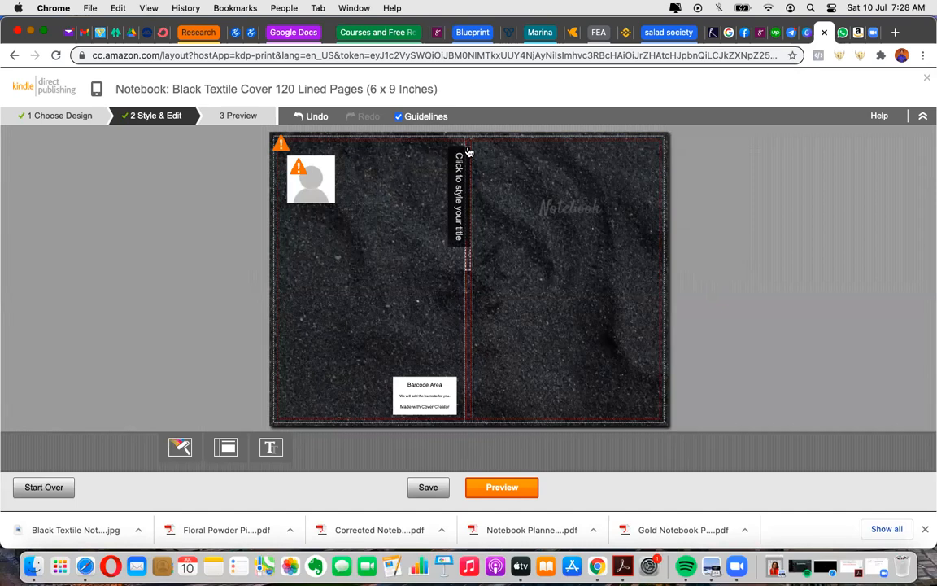
# Check the author text area on the spine, save the cover design, and read the spine text warnings
pyautogui.click(466, 302)
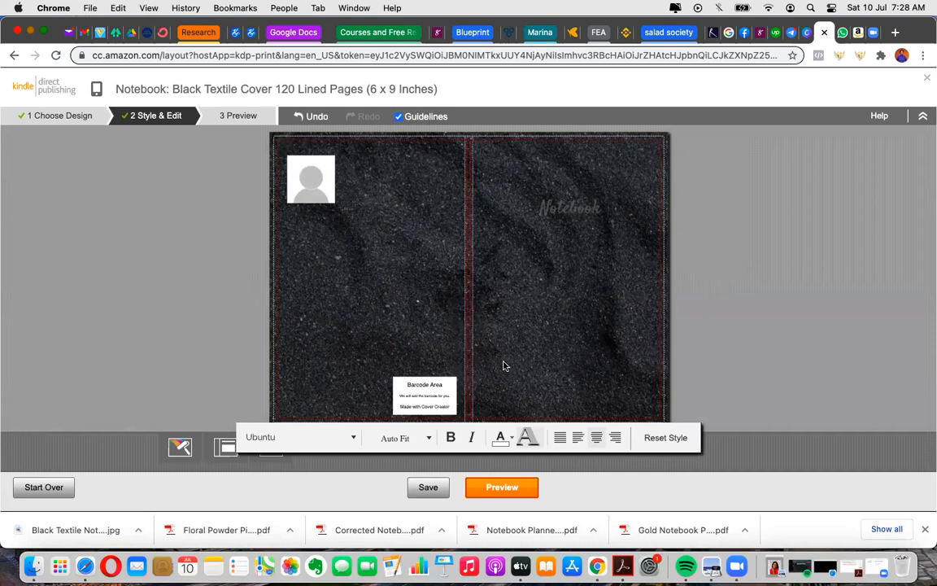
pyautogui.click(554, 334)
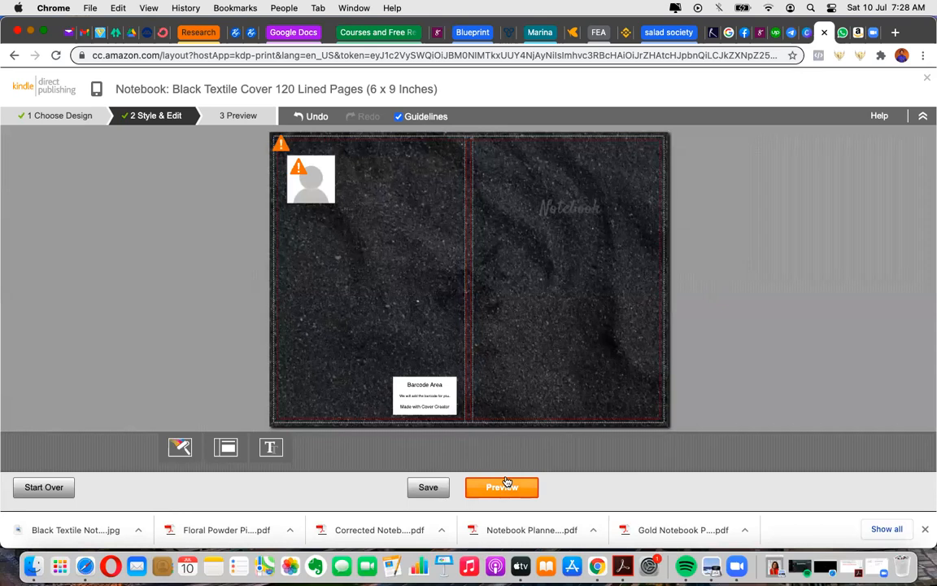
pyautogui.click(429, 487)
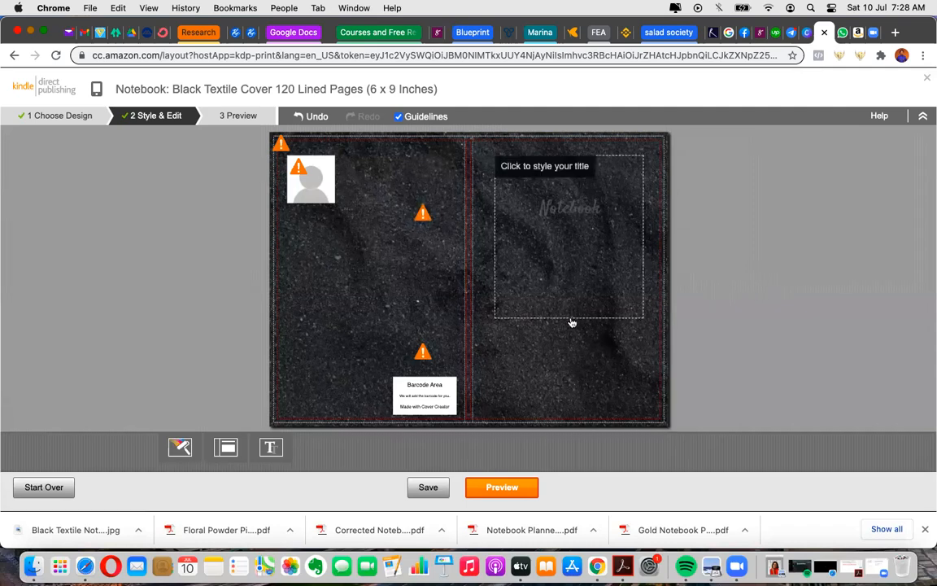
pyautogui.click(427, 487)
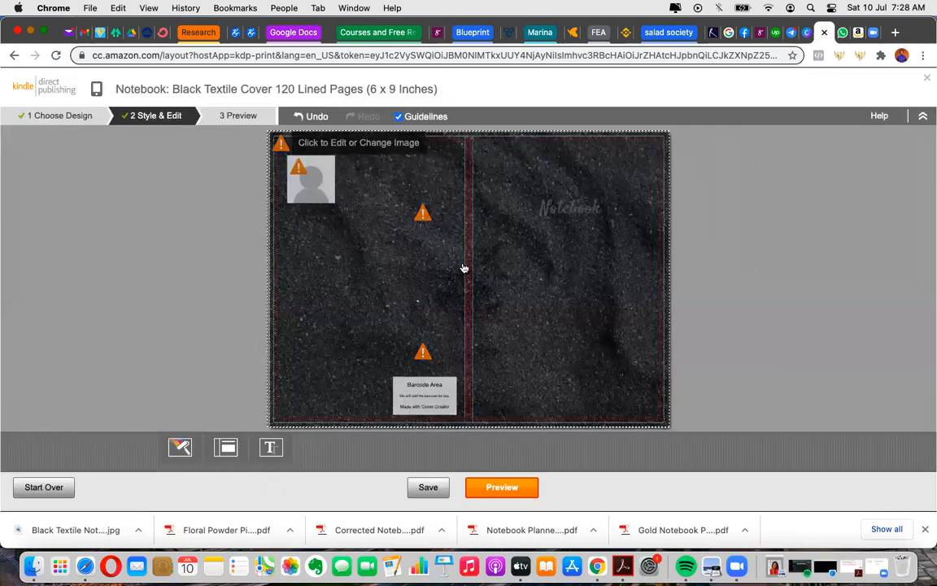
pyautogui.moveTo(423, 352)
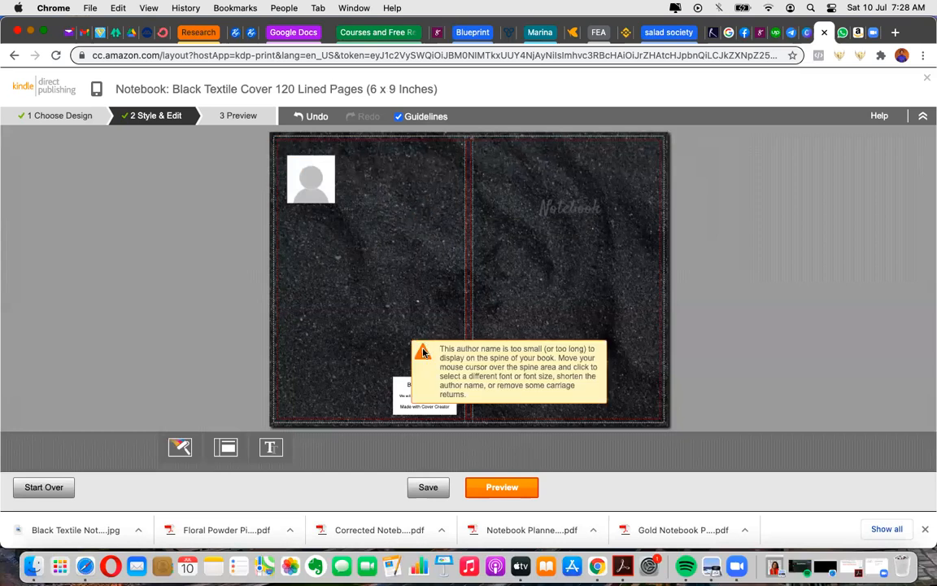
pyautogui.moveTo(425, 215)
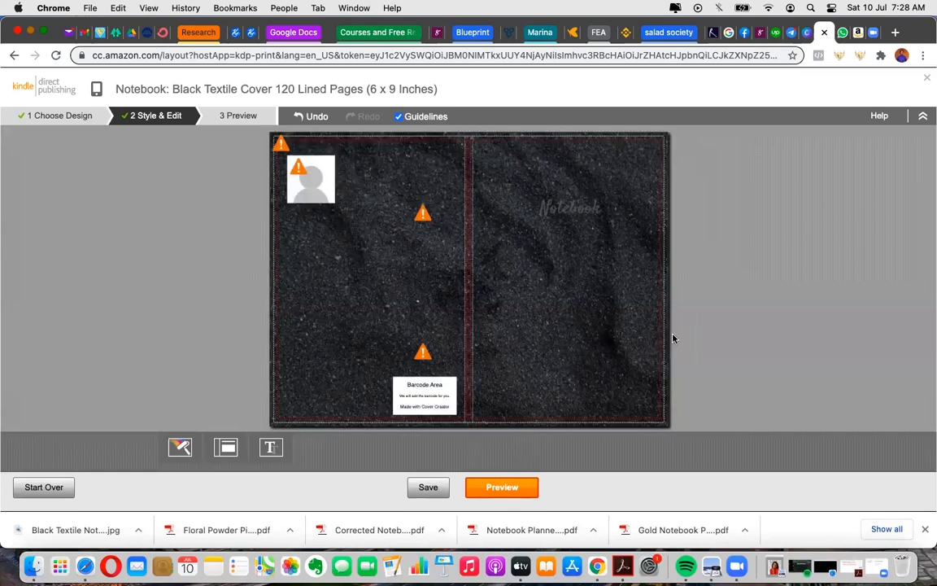
# Preview and submit the finished cover, and check the Book Cover and Book Preview sections of the paperback content page
pyautogui.click(515, 488)
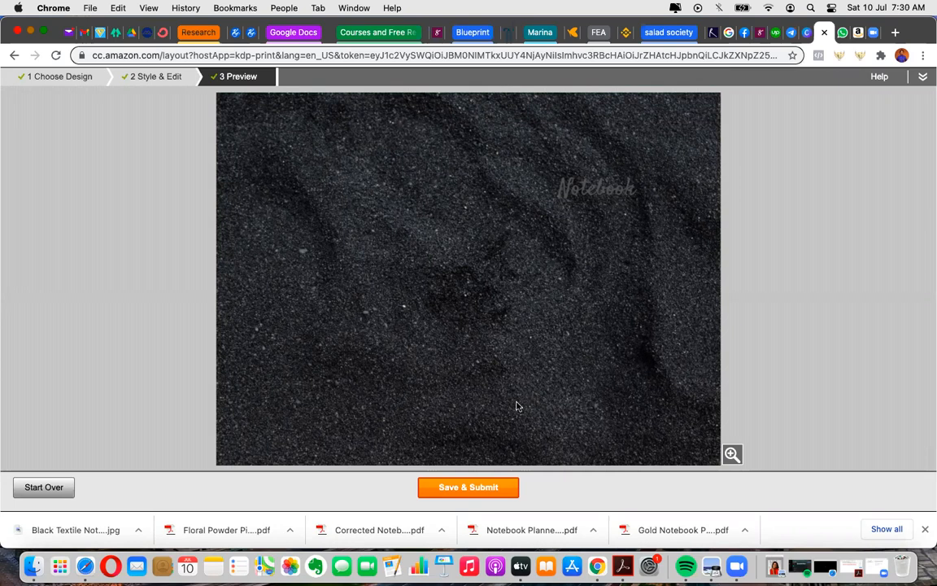
pyautogui.click(473, 491)
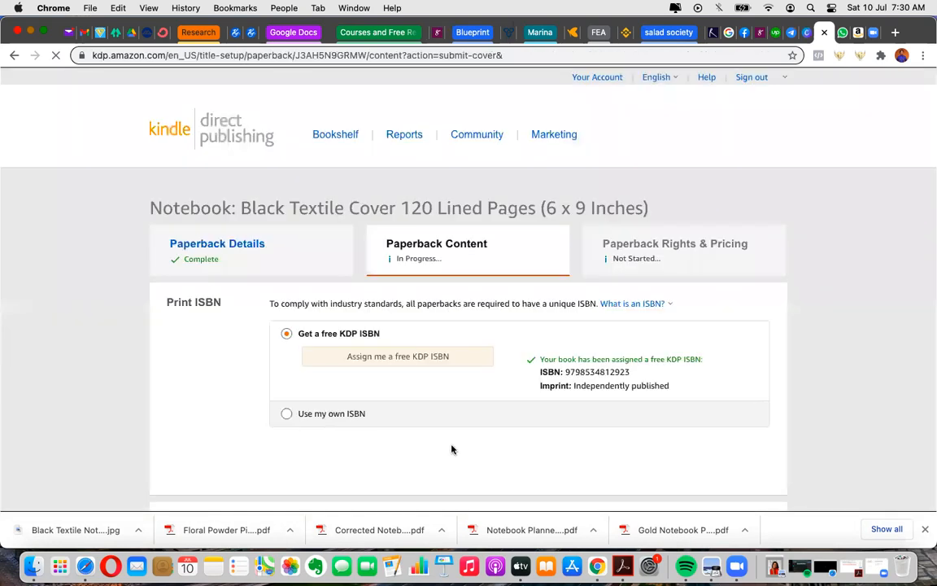
pyautogui.scroll(-5, 452, 449)
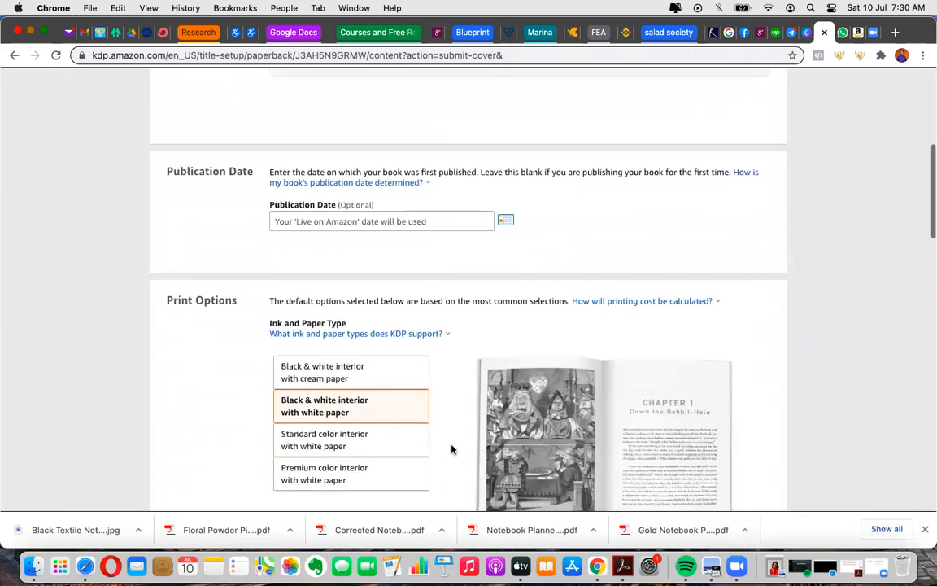
pyautogui.scroll(-7, 453, 449)
pyautogui.scroll(-4, 452, 435)
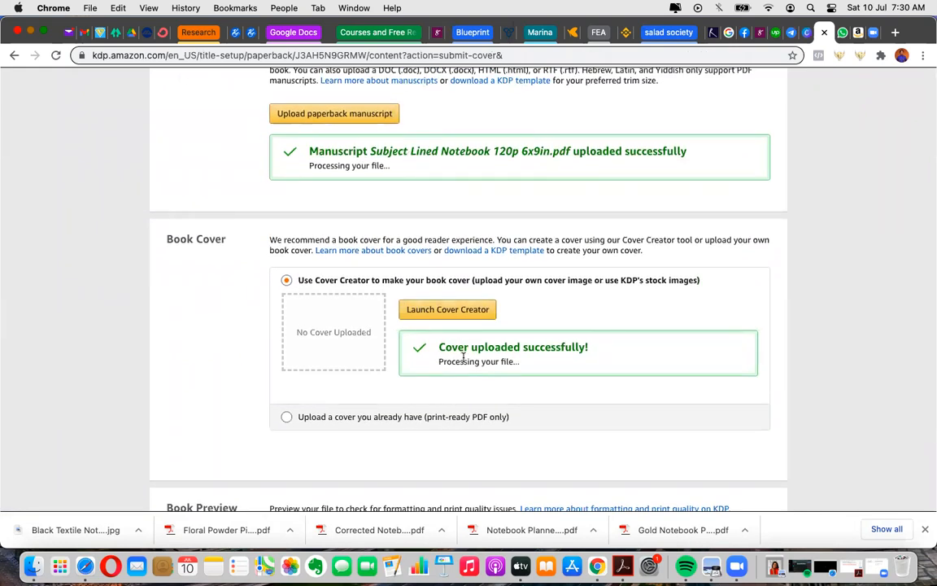
pyautogui.scroll(-3, 475, 364)
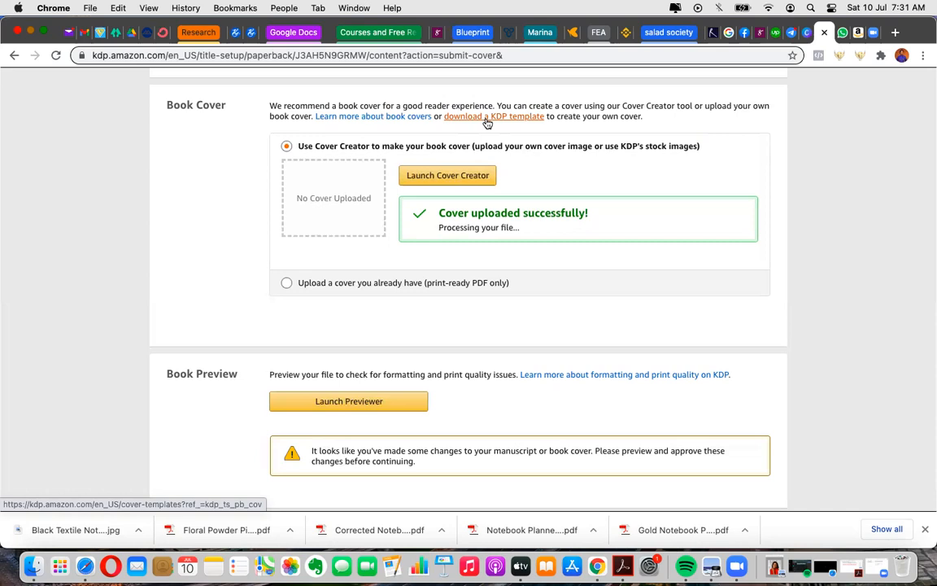
pyautogui.scroll(-5, 504, 310)
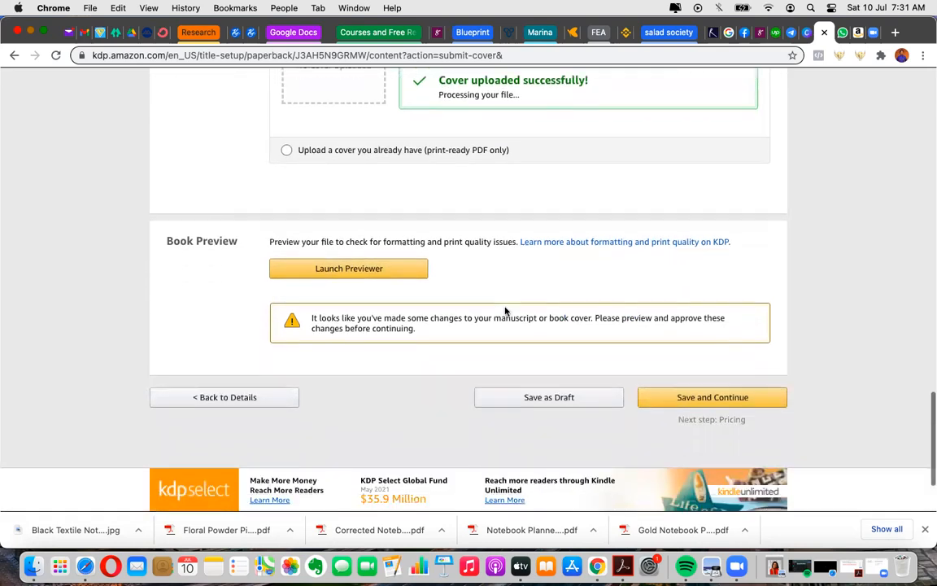
pyautogui.scroll(6, 504, 311)
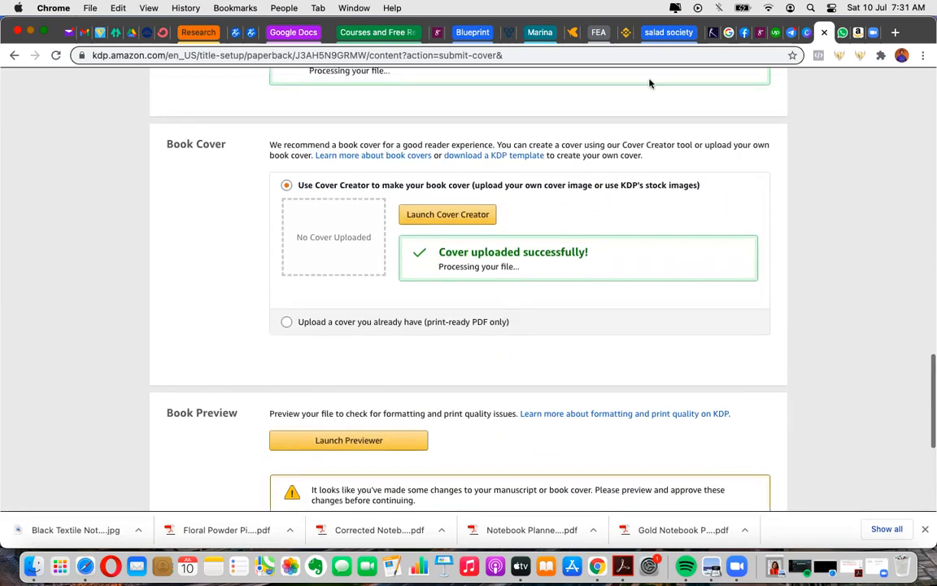